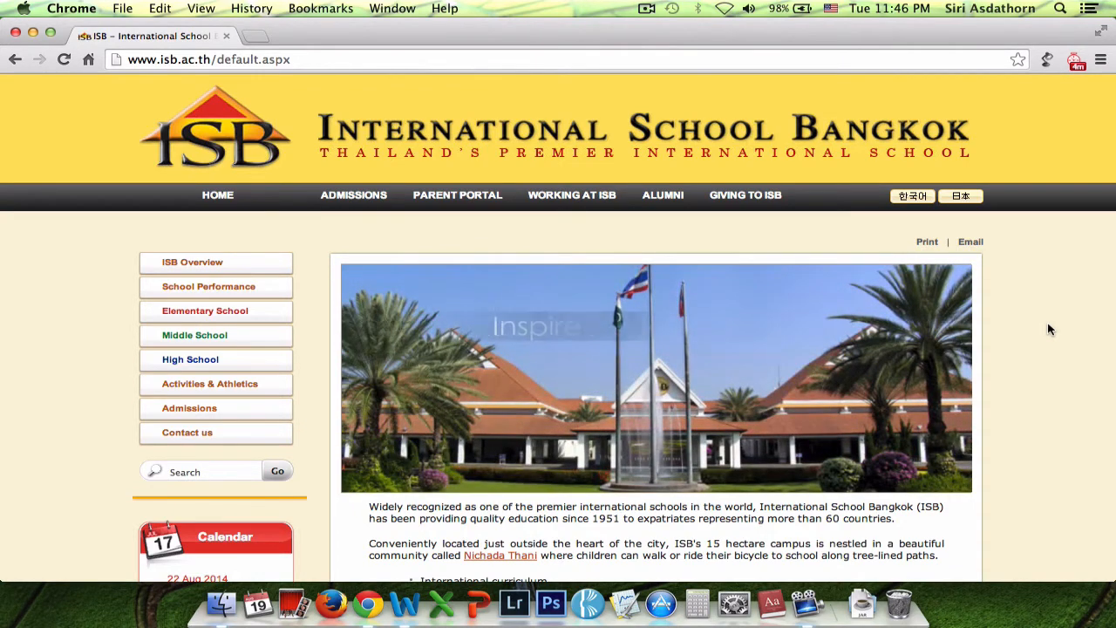
Step: Replace the address in Chrome with isbangkok.managebac.com and load the ManageBac login page
{"action": "left_click", "coordinate": [311, 59]}
{"action": "type", "text": "isbangkok.managebac.com"}
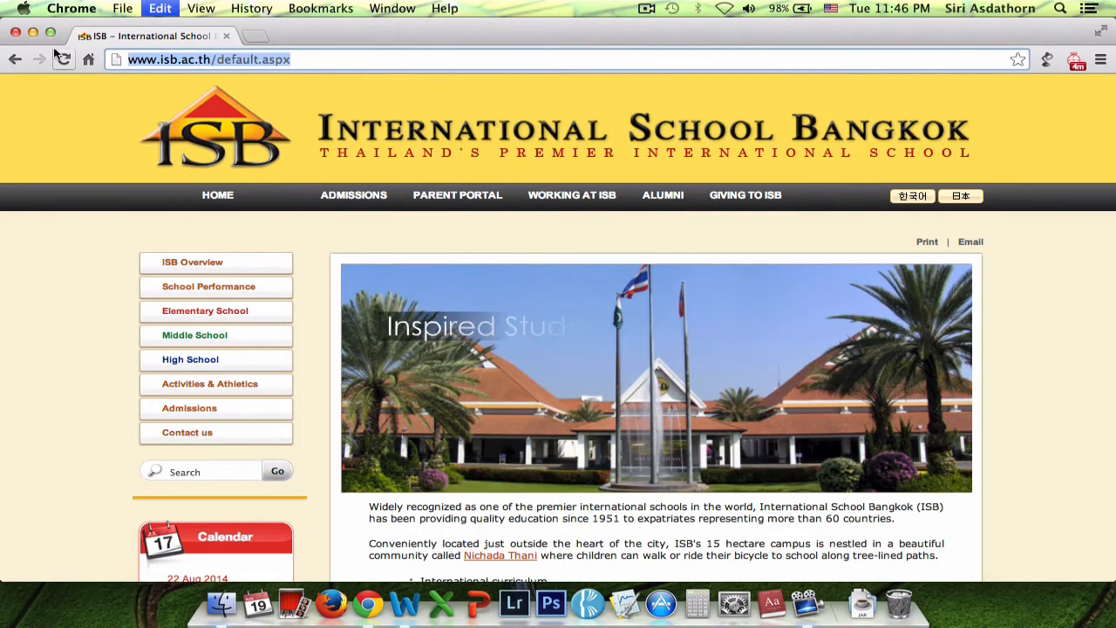
{"action": "key", "text": "Return"}
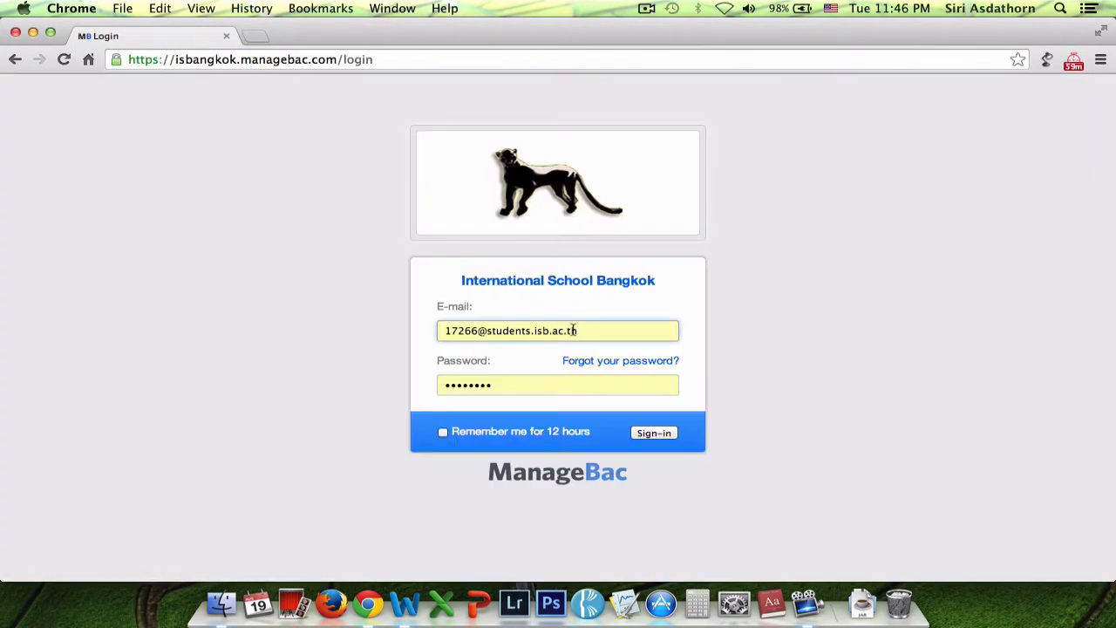
Step: Sign in with the saved login and open ISB HS > CAS for Class of 2016
{"action": "left_click", "coordinate": [606, 334]}
{"action": "left_click", "coordinate": [555, 389]}
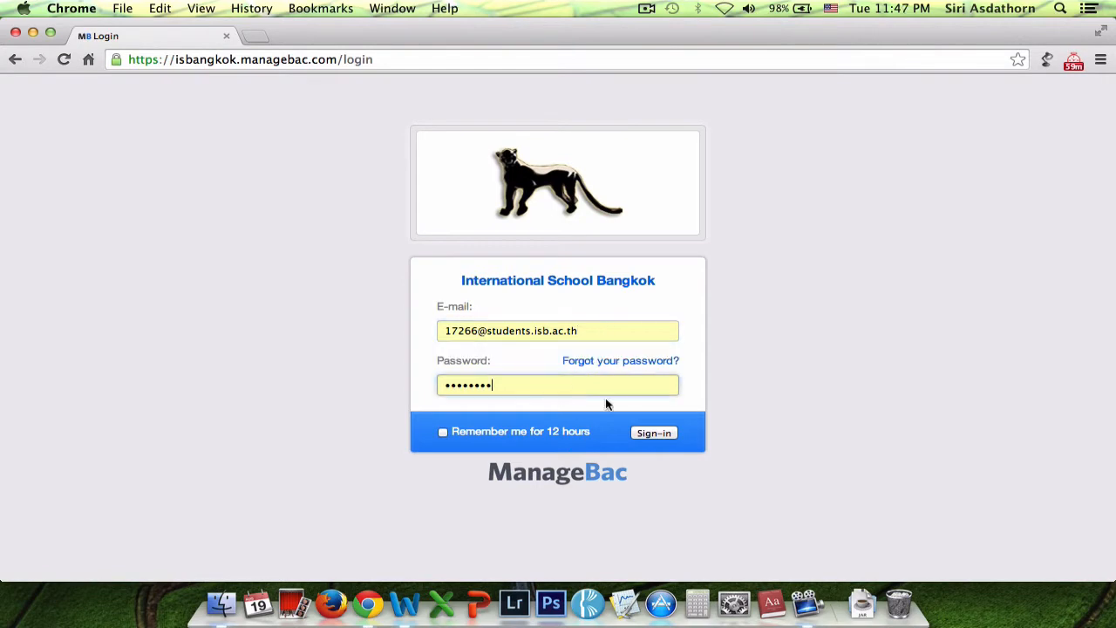
{"action": "left_click", "coordinate": [664, 434]}
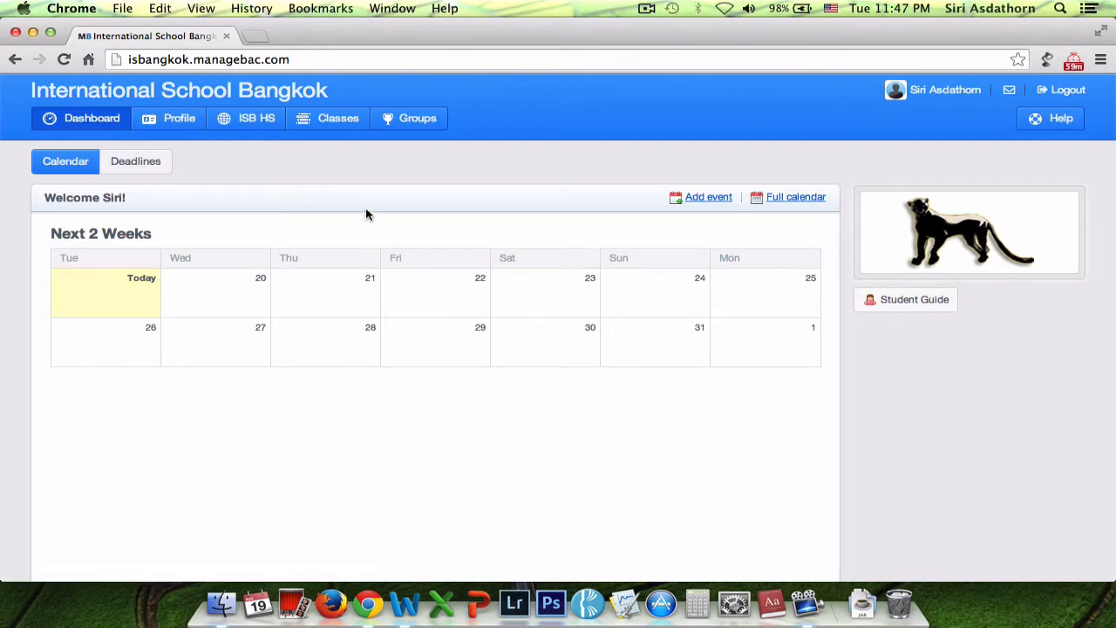
{"action": "mouse_move", "coordinate": [266, 116]}
{"action": "left_click", "coordinate": [264, 178]}
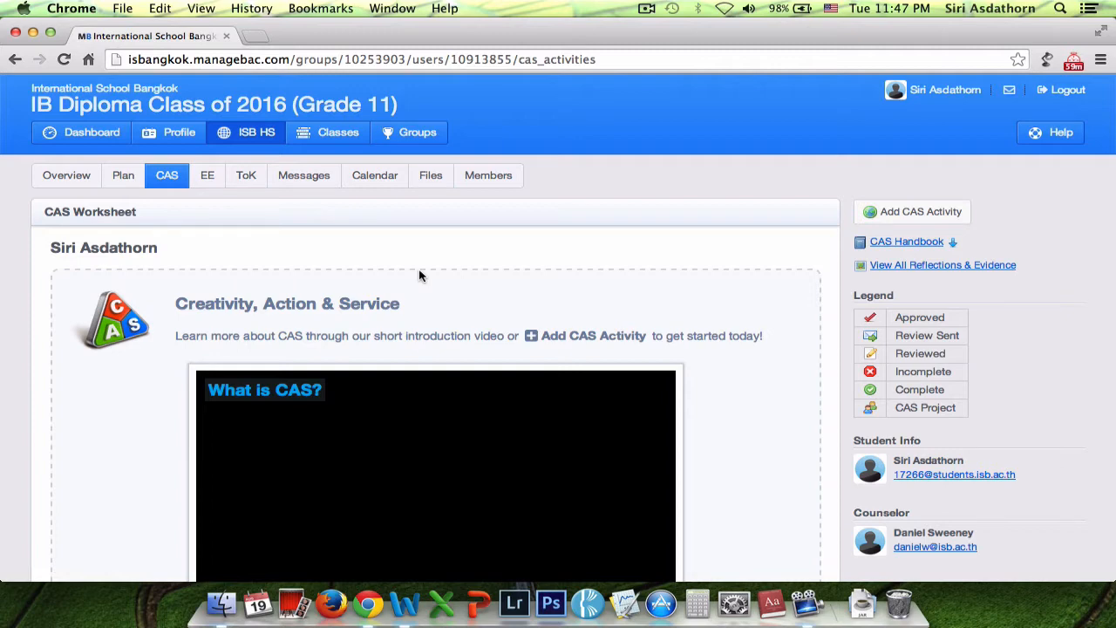
Step: Add a new CAS activity with the name 'Street Boys Club'
{"action": "left_click", "coordinate": [872, 212]}
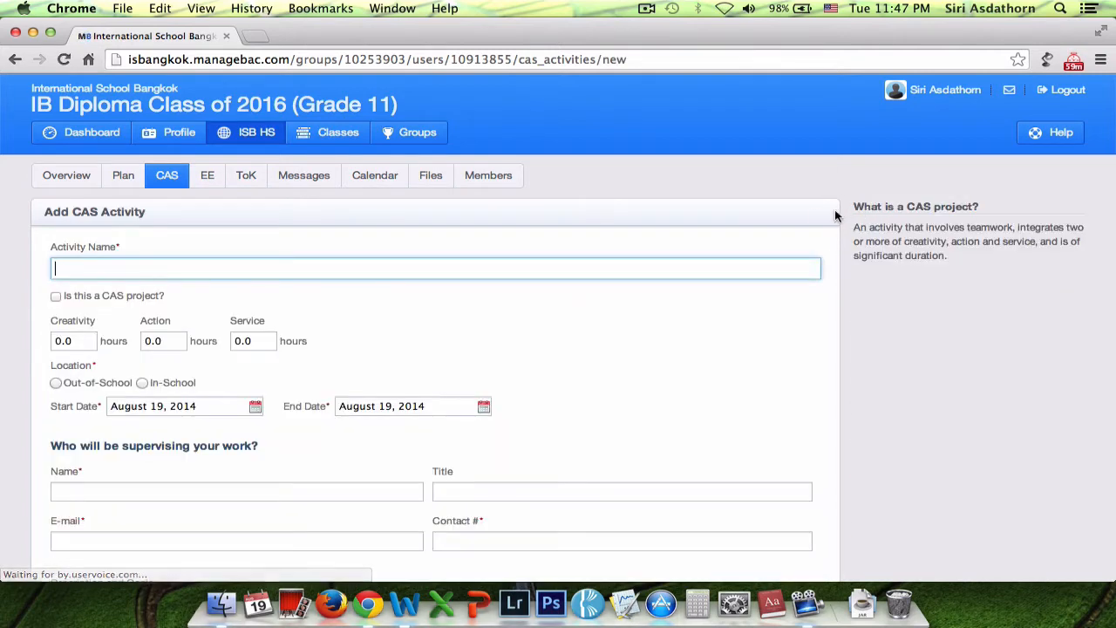
{"action": "left_click", "coordinate": [387, 272]}
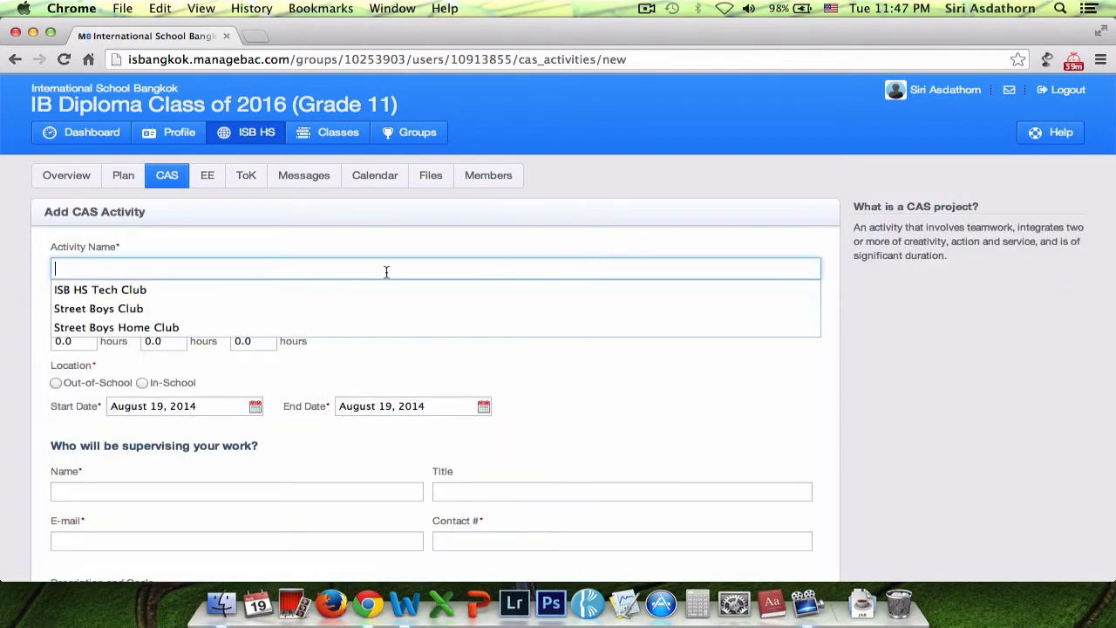
{"action": "type", "text": "Streey"}
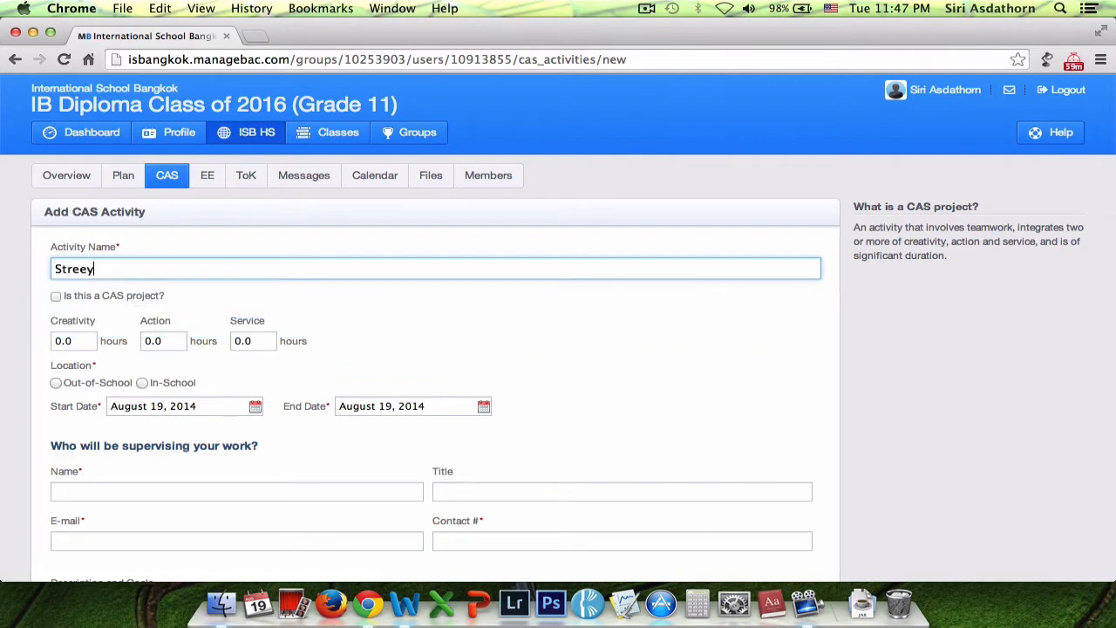
{"action": "key", "text": "BackSpace"}
{"action": "type", "text": "t Boys Cl"}
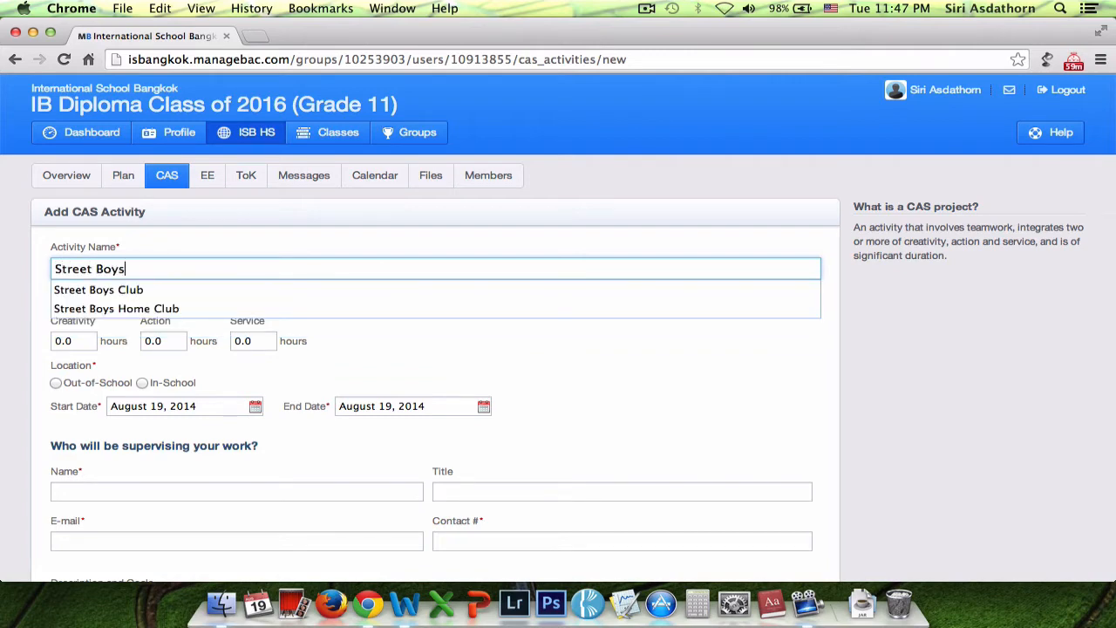
{"action": "type", "text": "ub"}
{"action": "left_click", "coordinate": [511, 362]}
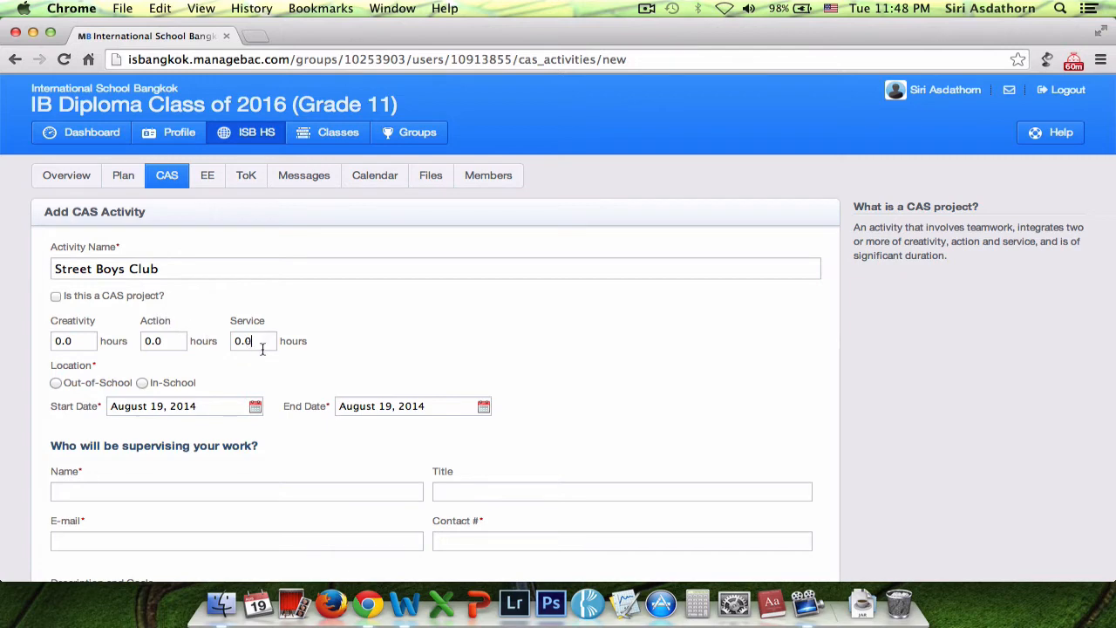
Step: Enter 1 hour for Service and 1 hour for Creativity, leaving Action at 0.0
{"action": "left_click_drag", "start_coordinate": [262, 342], "coordinate": [226, 341]}
{"action": "type", "text": "1"}
{"action": "left_click", "coordinate": [300, 343]}
{"action": "left_click", "coordinate": [78, 334]}
{"action": "double_click", "coordinate": [78, 336]}
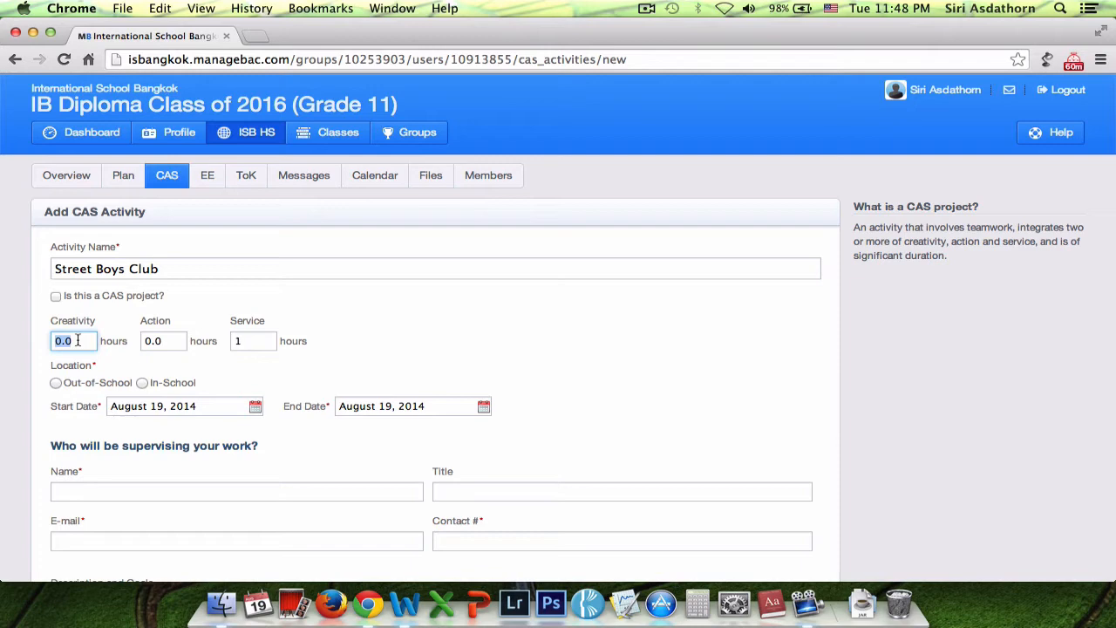
{"action": "type", "text": "1"}
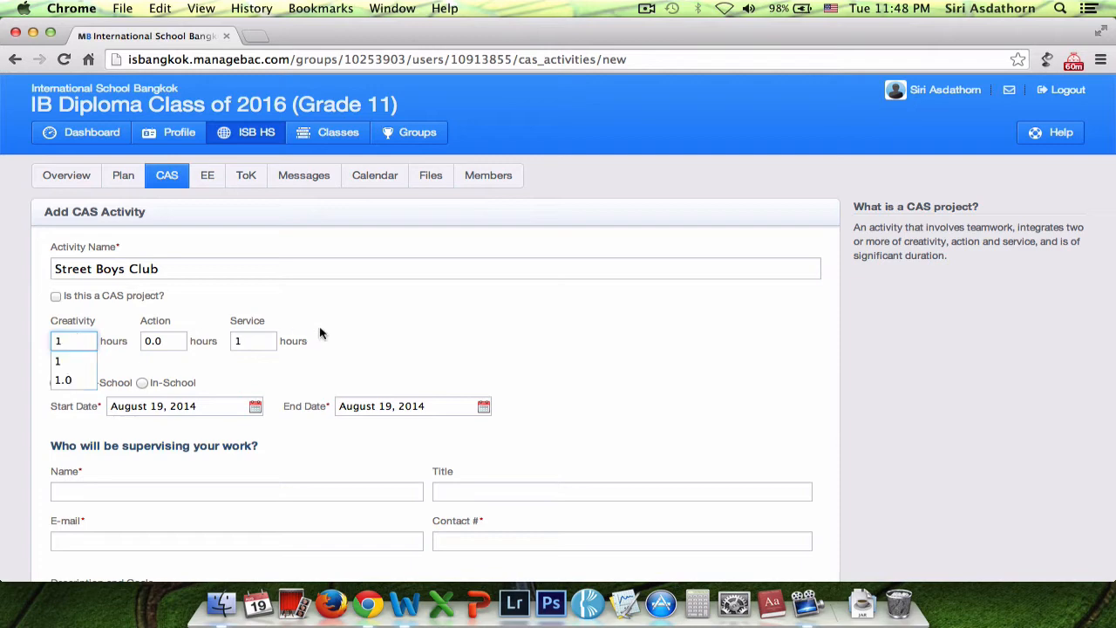
{"action": "left_click", "coordinate": [326, 335]}
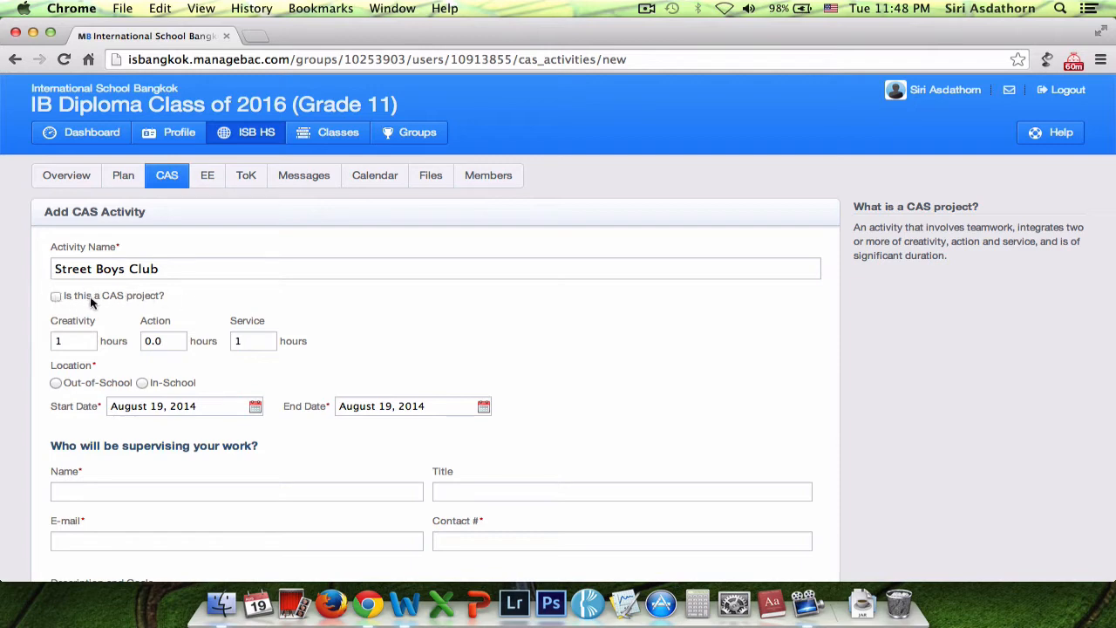
Step: Tick 'Is this a CAS project?' and set the location to In-School
{"action": "left_click", "coordinate": [55, 298]}
{"action": "scroll", "coordinate": [45, 383], "scroll_direction": "down", "scroll_amount": 2}
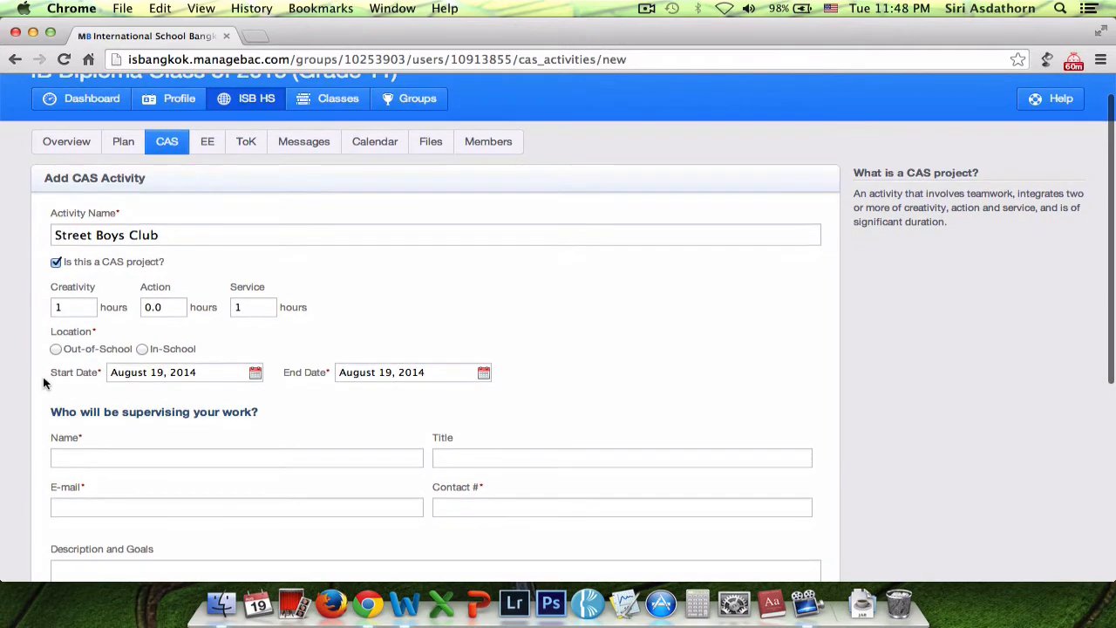
{"action": "left_click", "coordinate": [142, 349]}
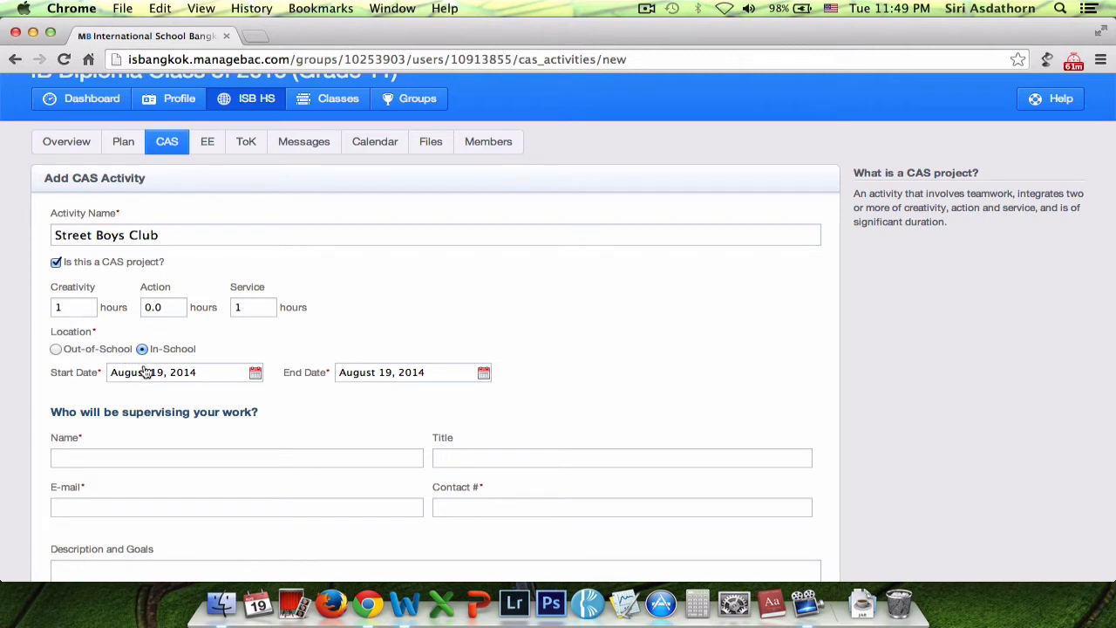
Step: Keep the start date at August 19, 2014 and set the end date to May 29, 2015
{"action": "left_click", "coordinate": [256, 373]}
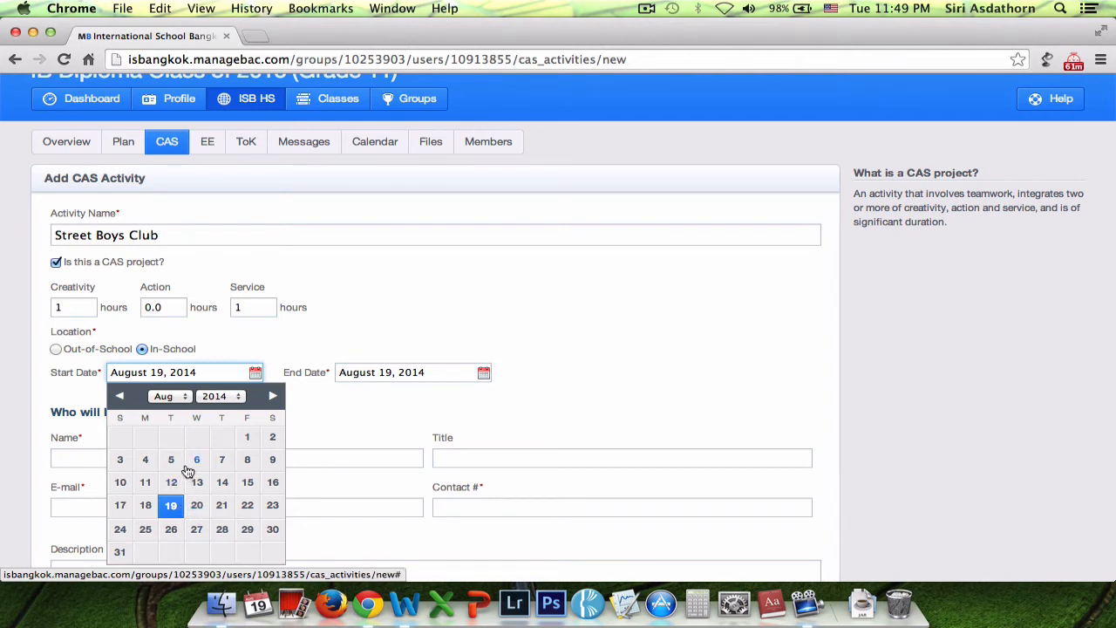
{"action": "left_click", "coordinate": [170, 510]}
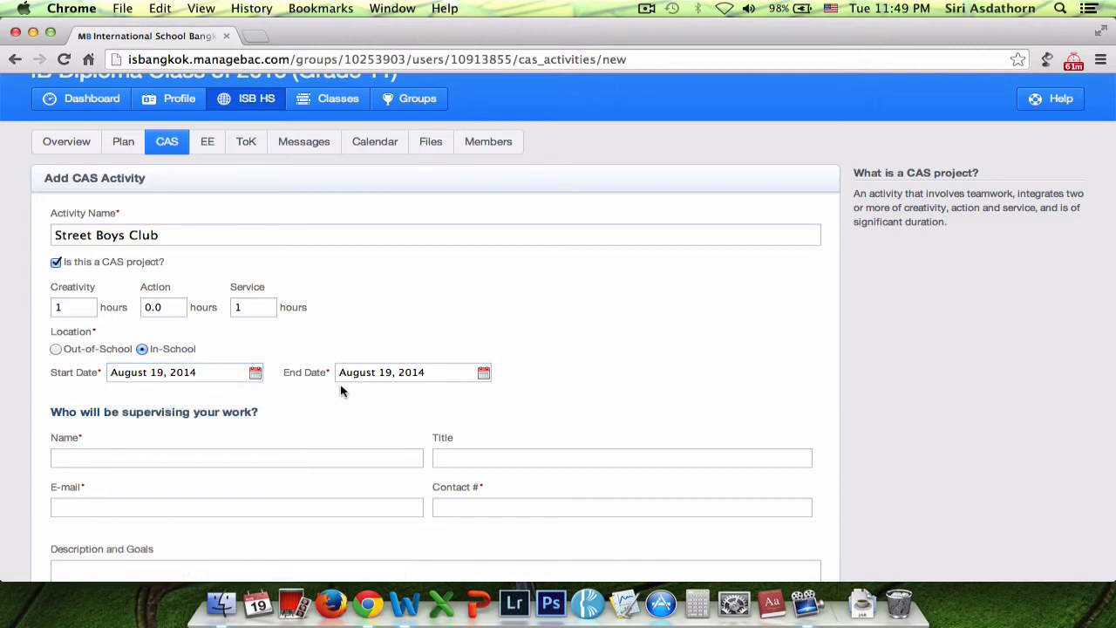
{"action": "left_click", "coordinate": [483, 373]}
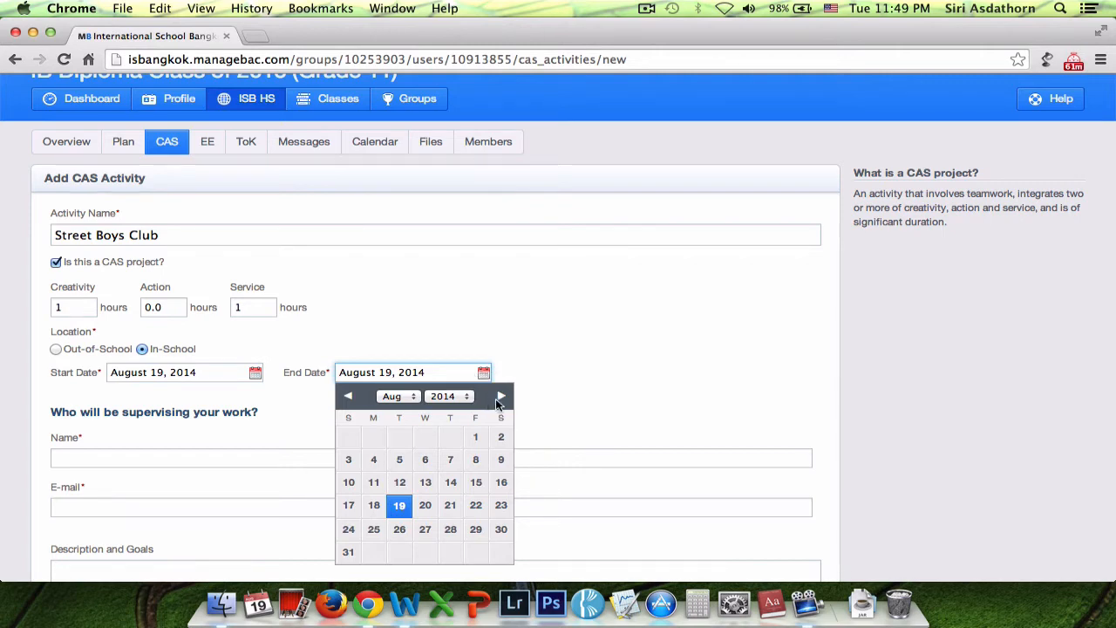
{"action": "left_click", "coordinate": [500, 397]}
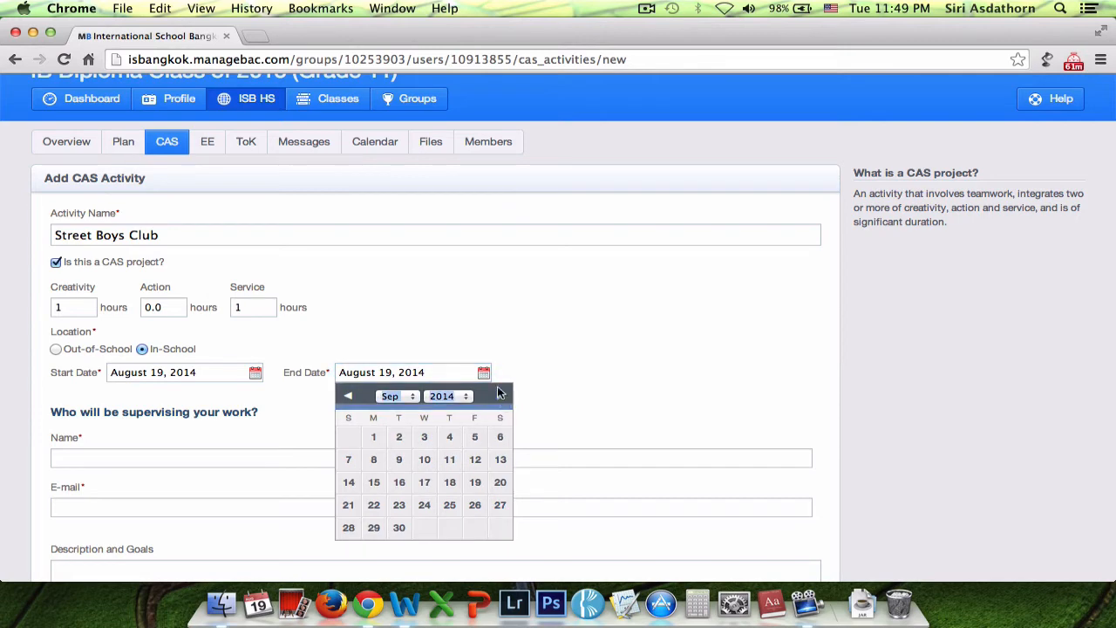
{"action": "left_click", "coordinate": [500, 397]}
{"action": "left_click", "coordinate": [499, 397]}
{"action": "left_click", "coordinate": [500, 398]}
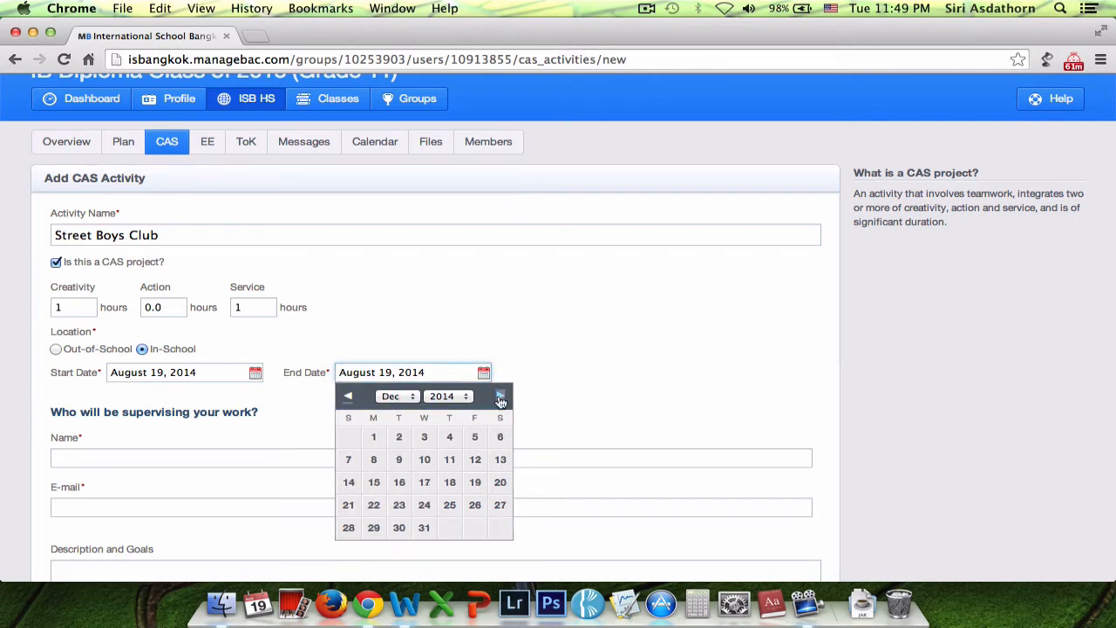
{"action": "left_click", "coordinate": [500, 398]}
{"action": "left_click", "coordinate": [501, 398]}
{"action": "left_click", "coordinate": [501, 398]}
{"action": "left_click", "coordinate": [500, 398]}
{"action": "left_click", "coordinate": [501, 398]}
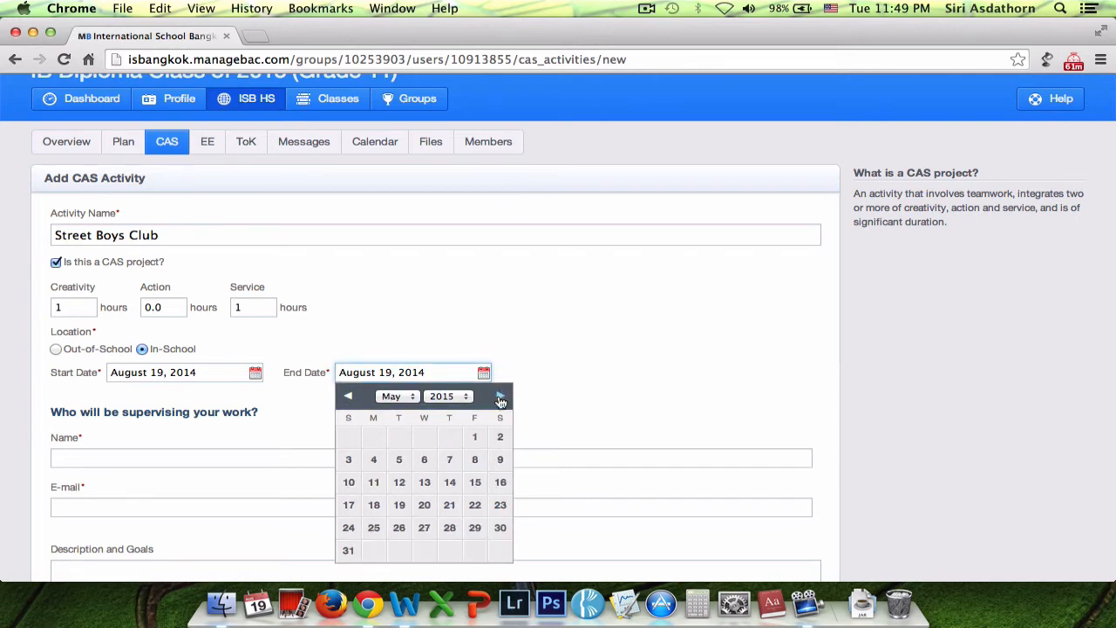
{"action": "left_click", "coordinate": [475, 528]}
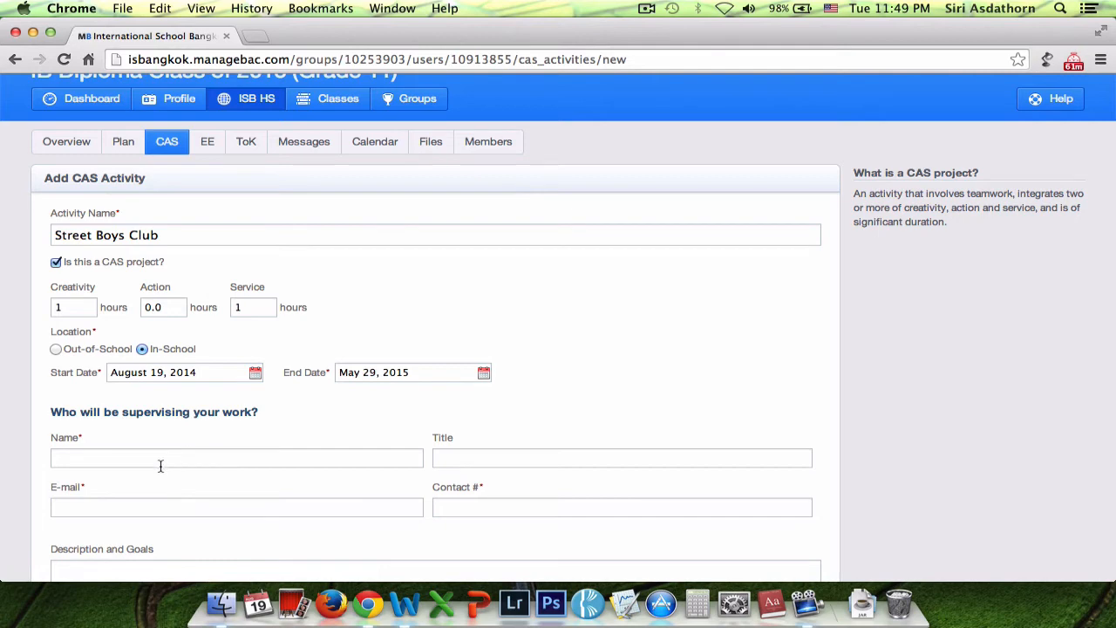
Step: Enter the supervisor's full name in the Name field, accepting the autocomplete suggestion
{"action": "left_click", "coordinate": [192, 459]}
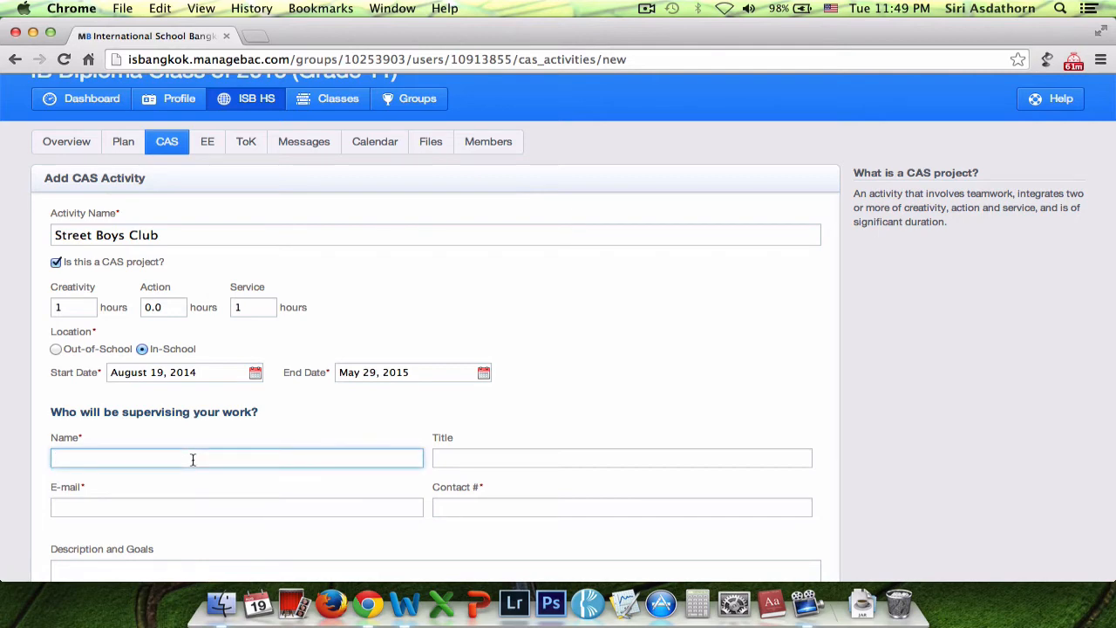
{"action": "scroll", "coordinate": [193, 460], "scroll_direction": "down", "scroll_amount": 1}
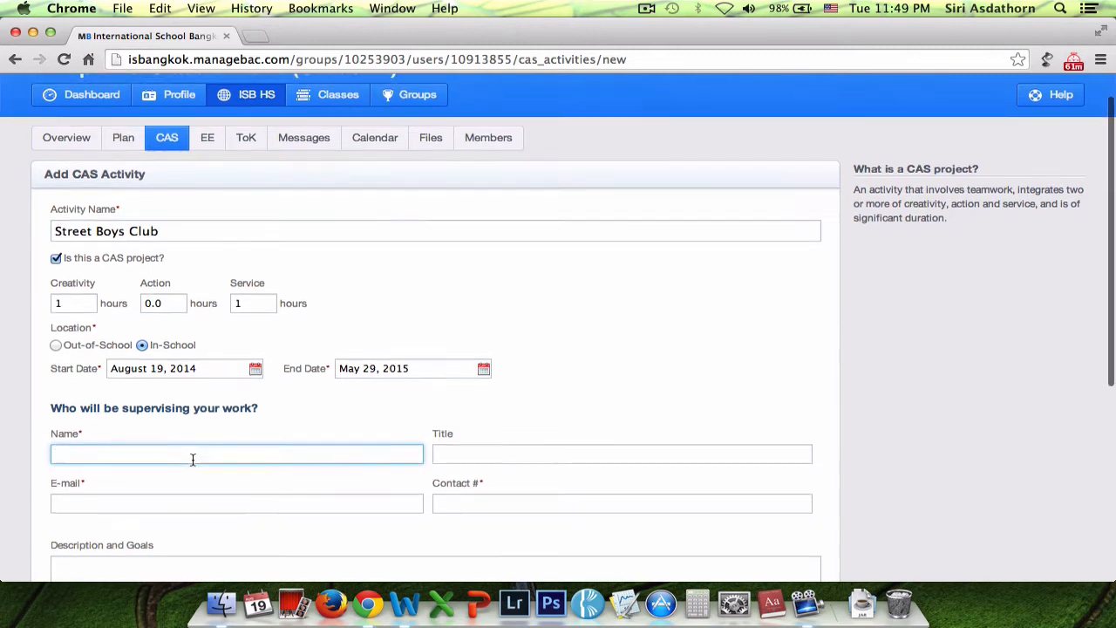
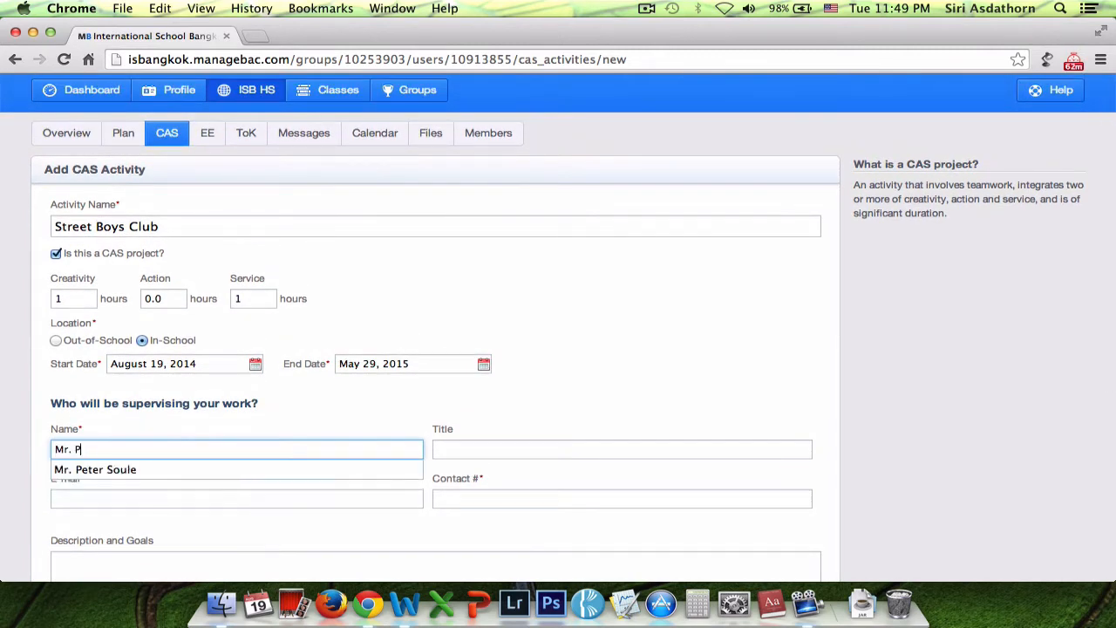
{"action": "left_click", "coordinate": [308, 428]}
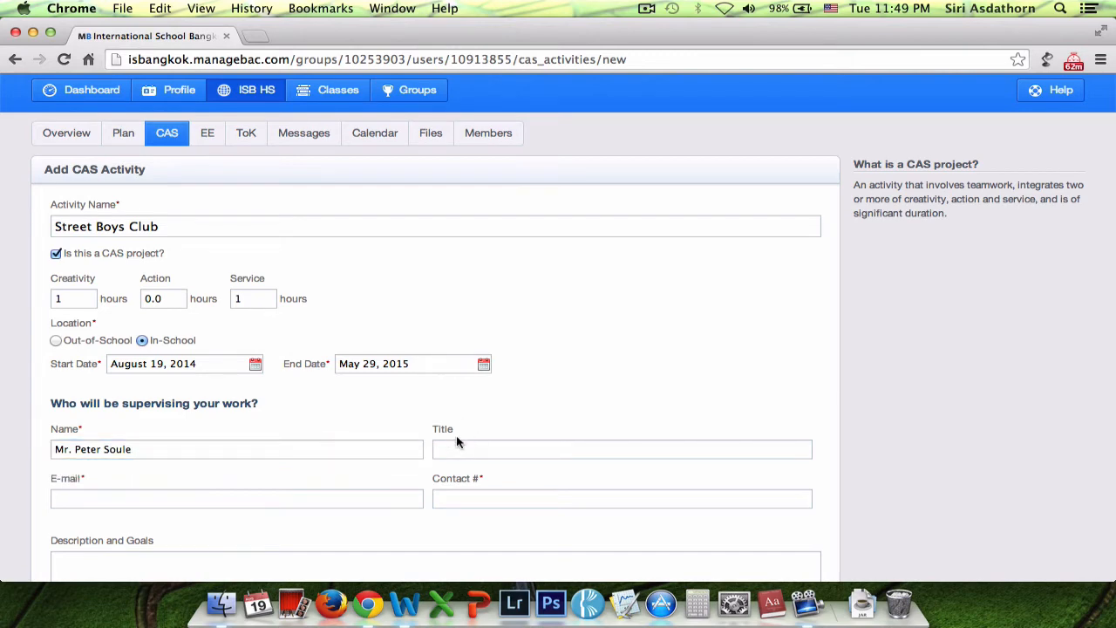
{"action": "left_click", "coordinate": [209, 493]}
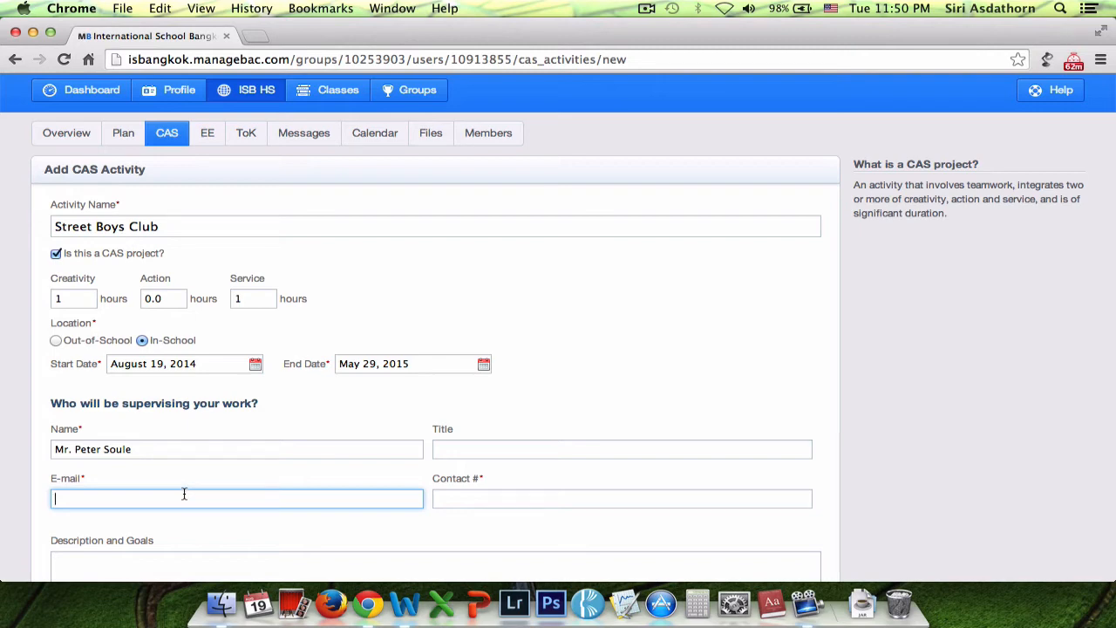
{"action": "left_click", "coordinate": [255, 35]}
{"action": "type", "text": "mail.google.com"}
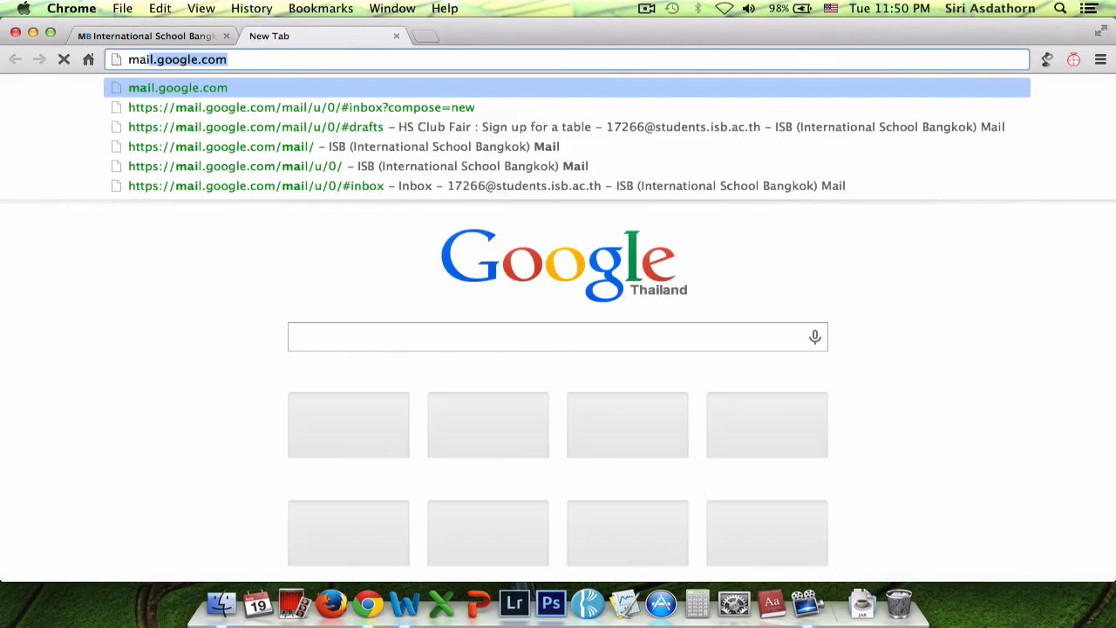
{"action": "key", "text": "Return"}
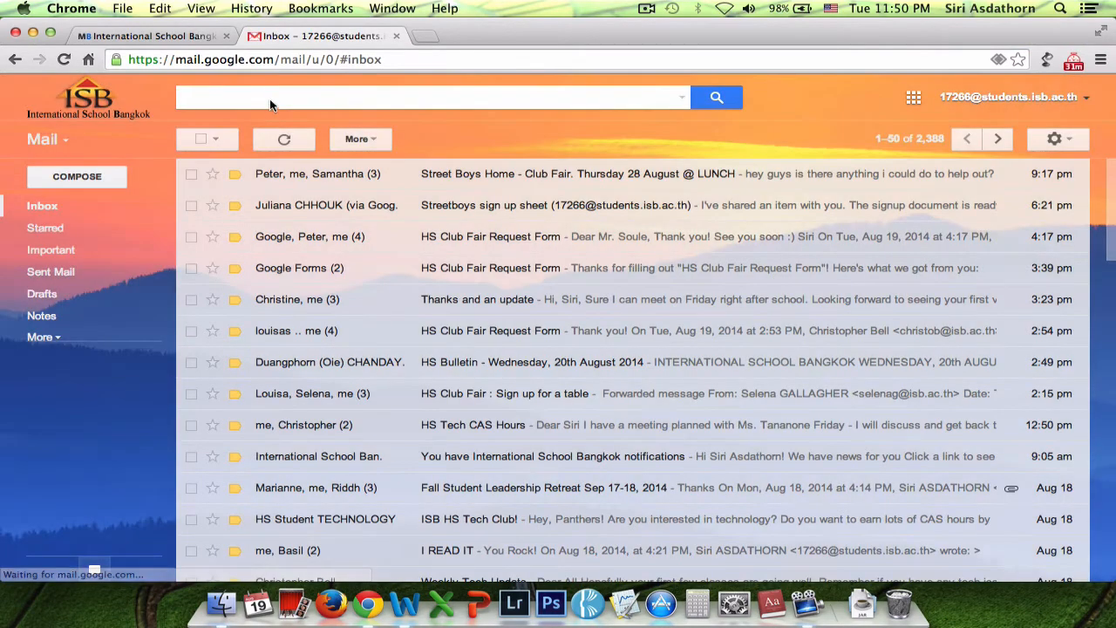
{"action": "left_click", "coordinate": [270, 103]}
{"action": "type", "text": "peter"}
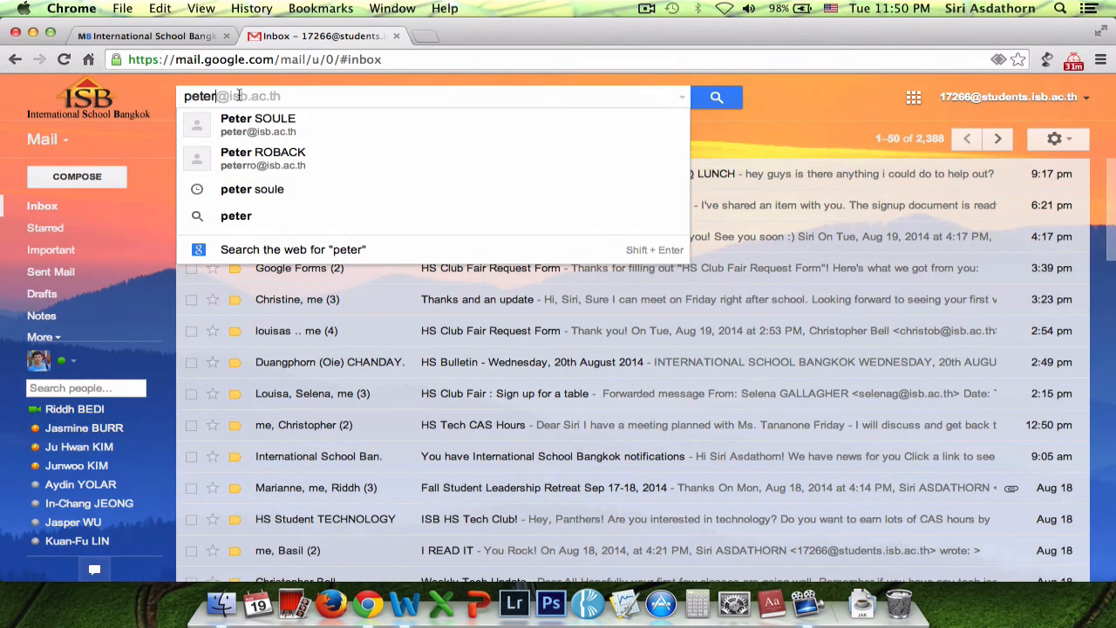
{"action": "left_click", "coordinate": [240, 123]}
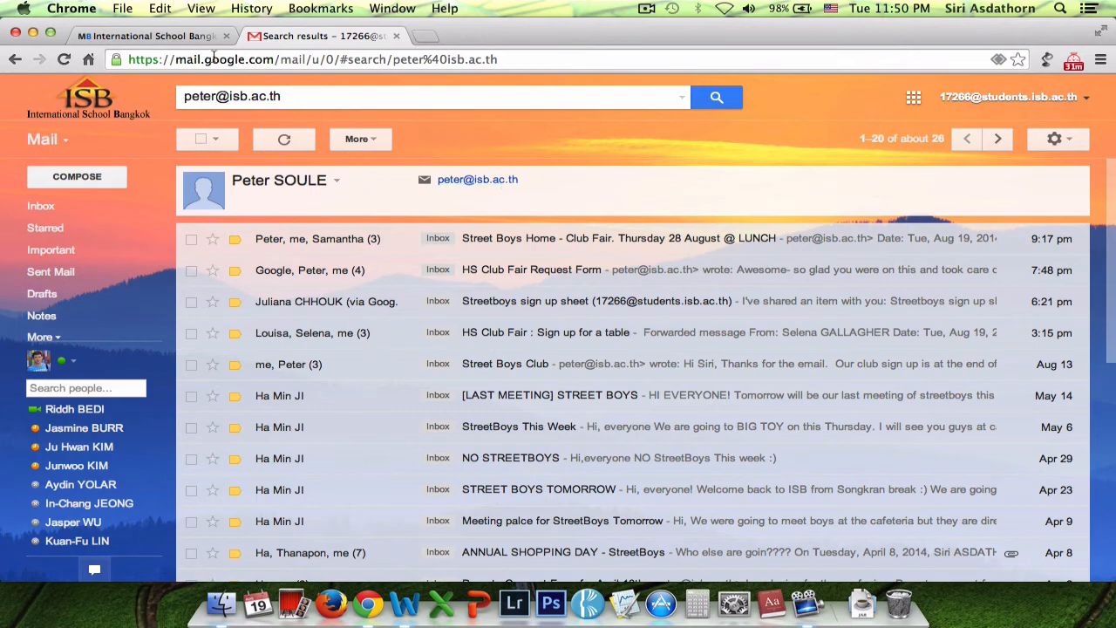
{"action": "left_click", "coordinate": [396, 35]}
{"action": "left_click", "coordinate": [244, 497]}
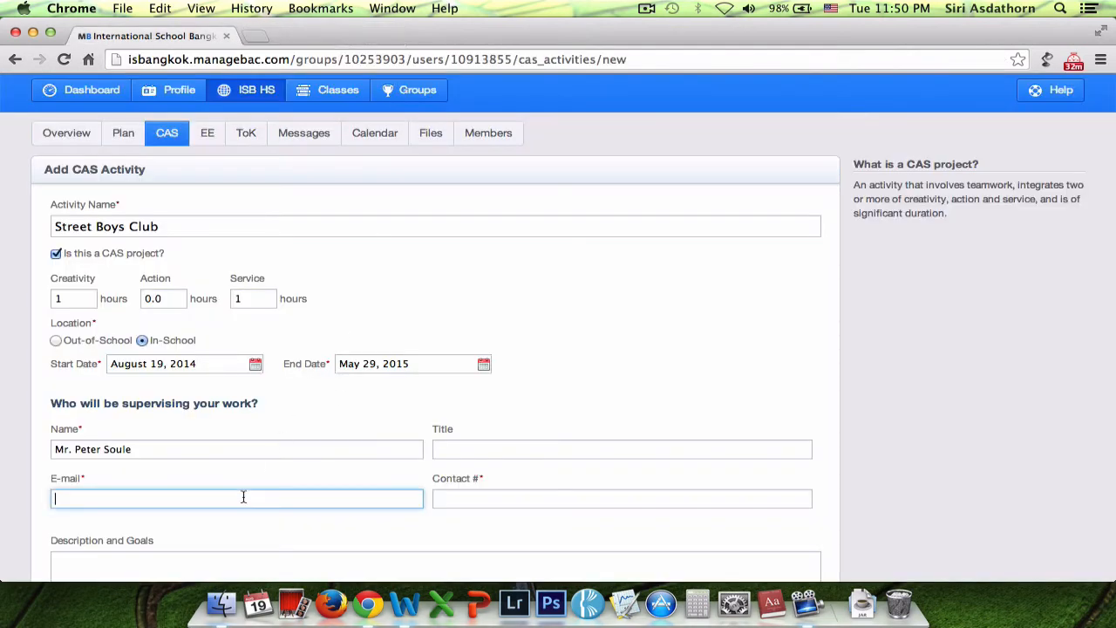
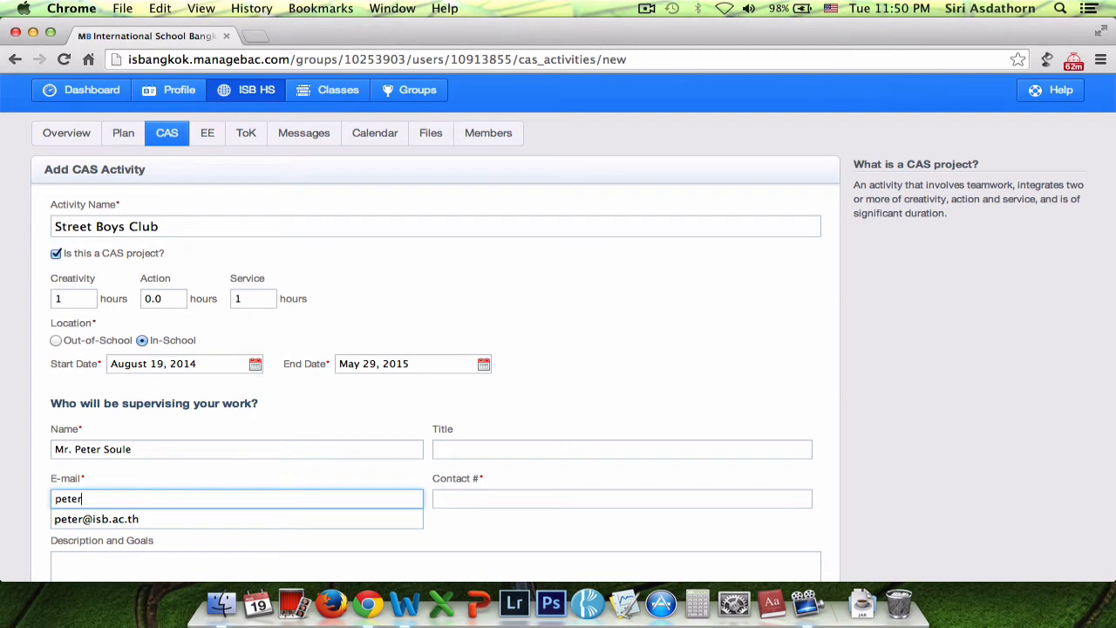
Step: Enter the supervisor's school e-mail address and leave Contact # blank
{"action": "left_click", "coordinate": [297, 486]}
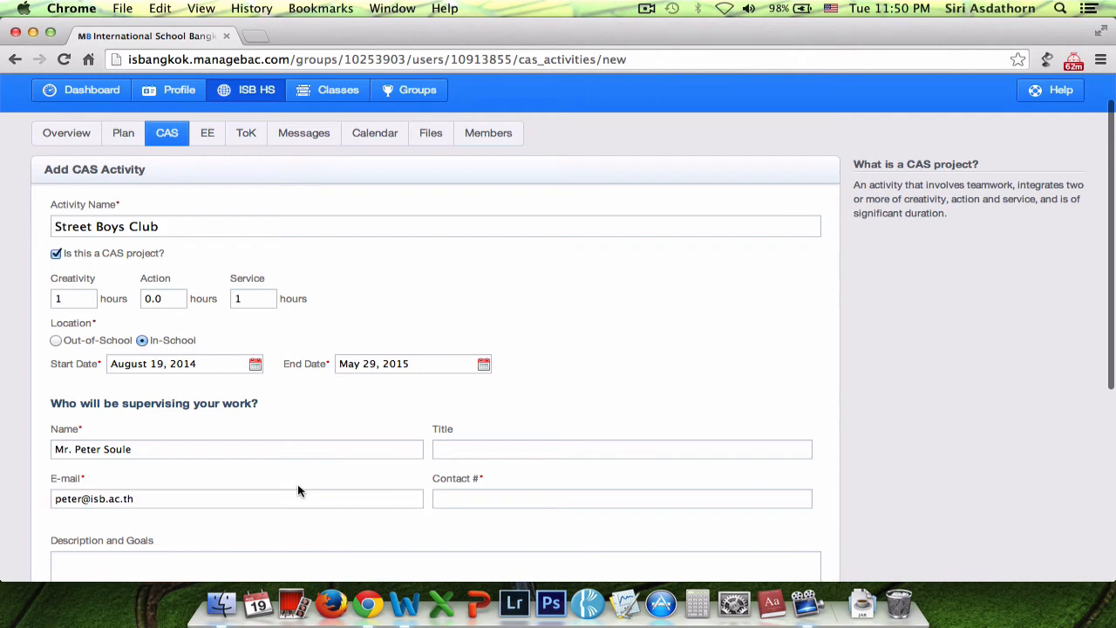
{"action": "scroll", "coordinate": [297, 488], "scroll_direction": "down", "scroll_amount": 2}
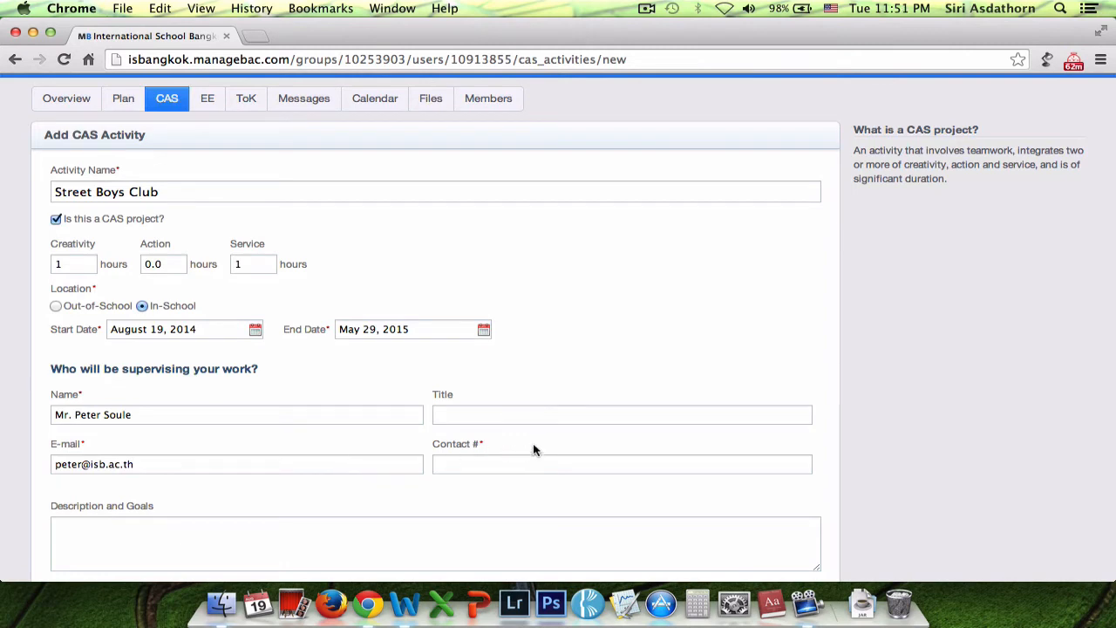
{"action": "left_click", "coordinate": [507, 458]}
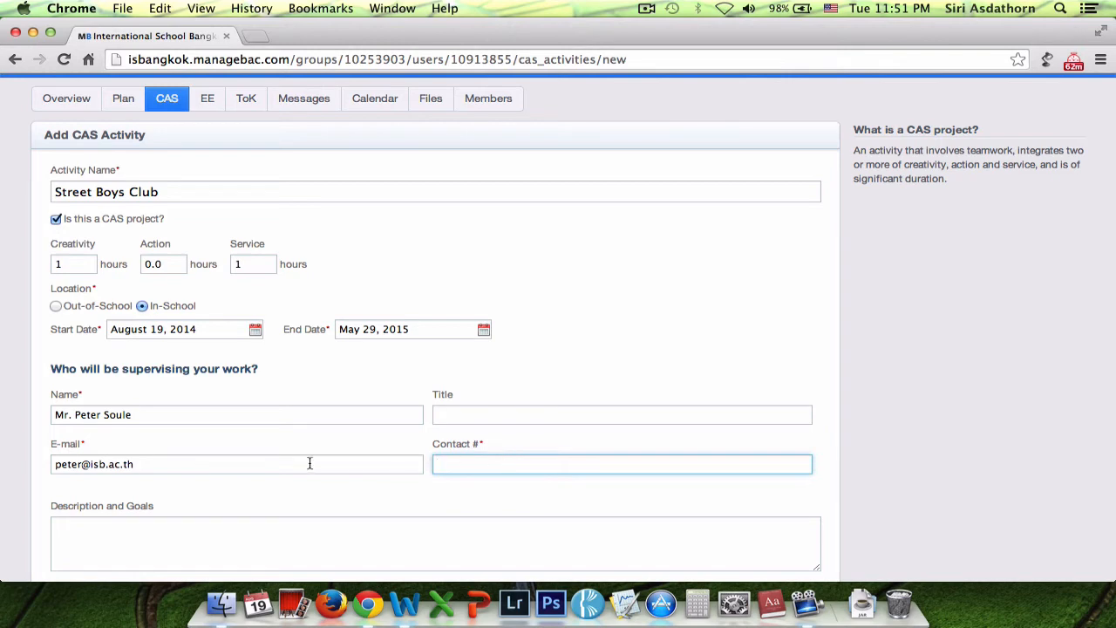
{"action": "left_click", "coordinate": [490, 453]}
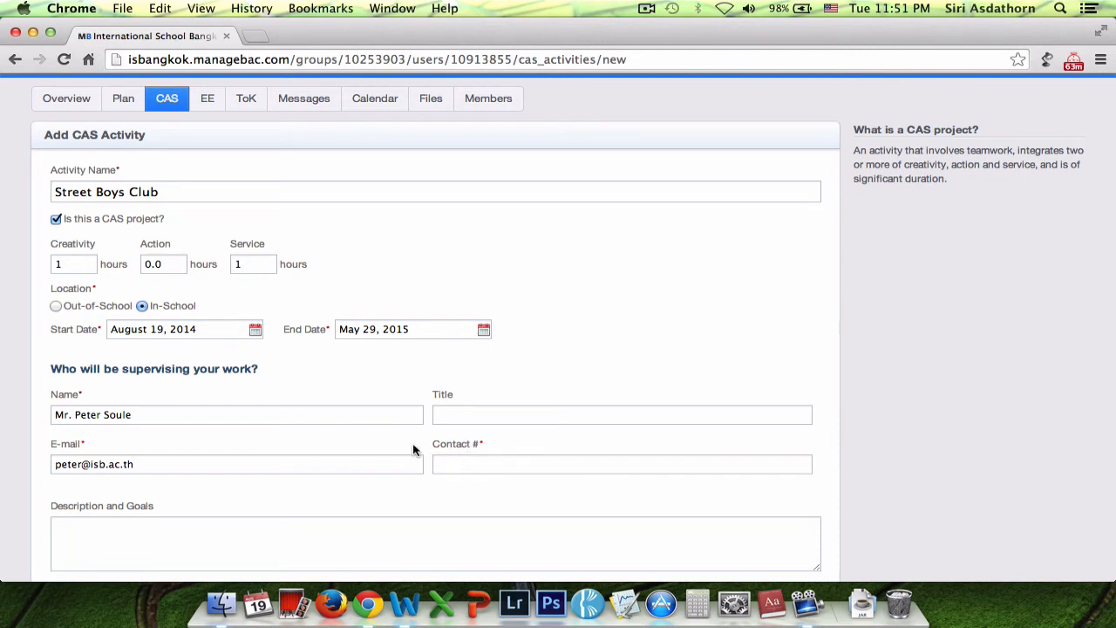
{"action": "scroll", "coordinate": [414, 450], "scroll_direction": "down", "scroll_amount": 1}
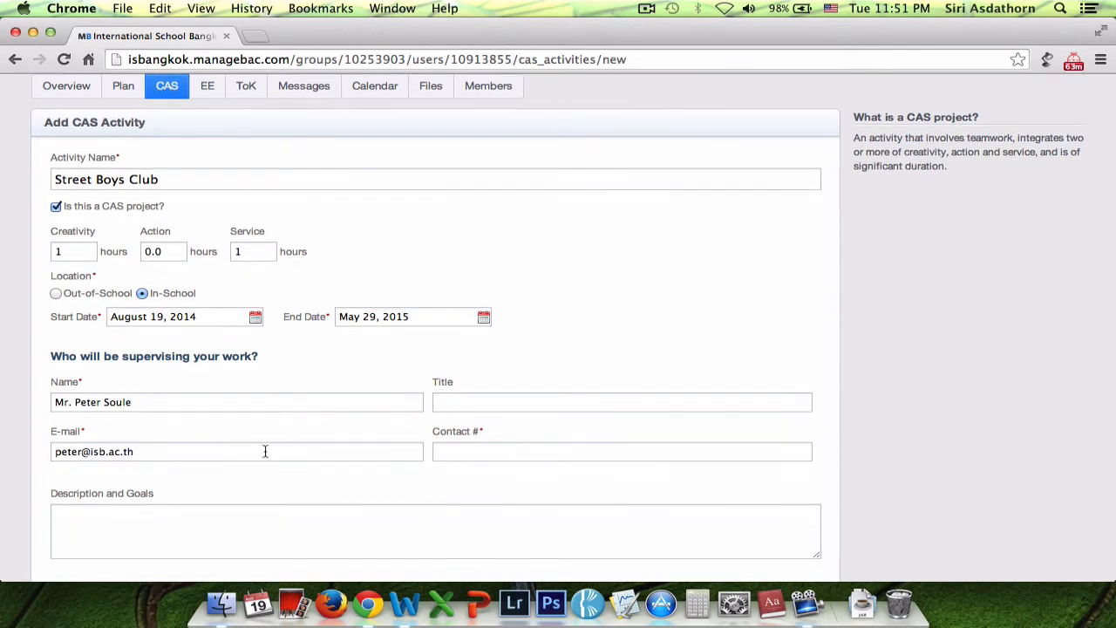
{"action": "scroll", "coordinate": [241, 478], "scroll_direction": "down", "scroll_amount": 4}
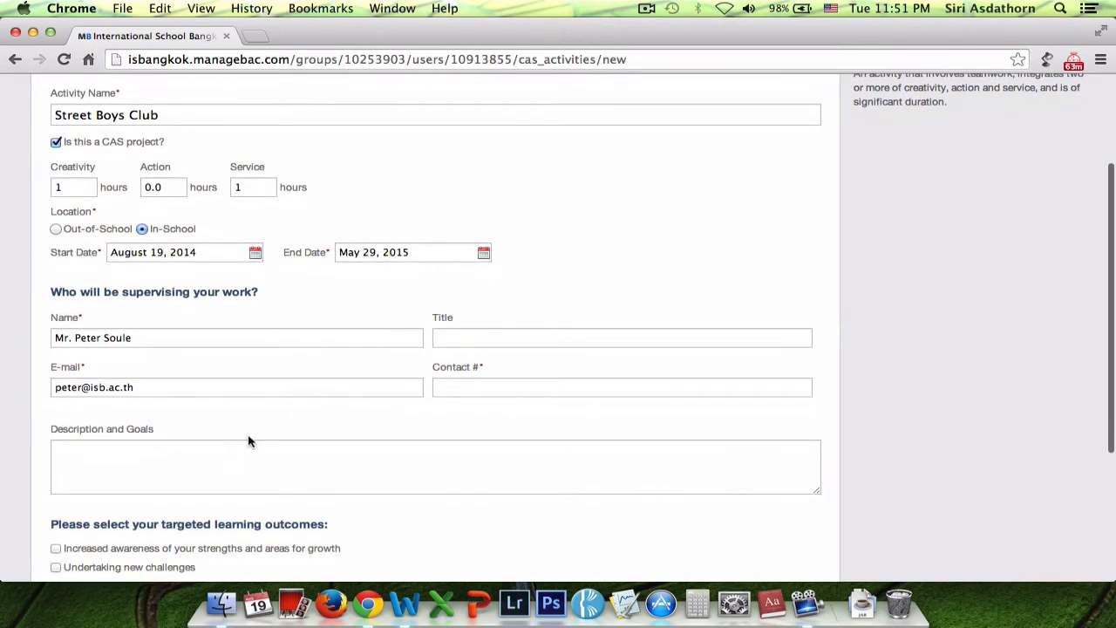
Step: Place the cursor in the Description and Goals box for the Street Boys Club text
{"action": "left_click", "coordinate": [237, 459]}
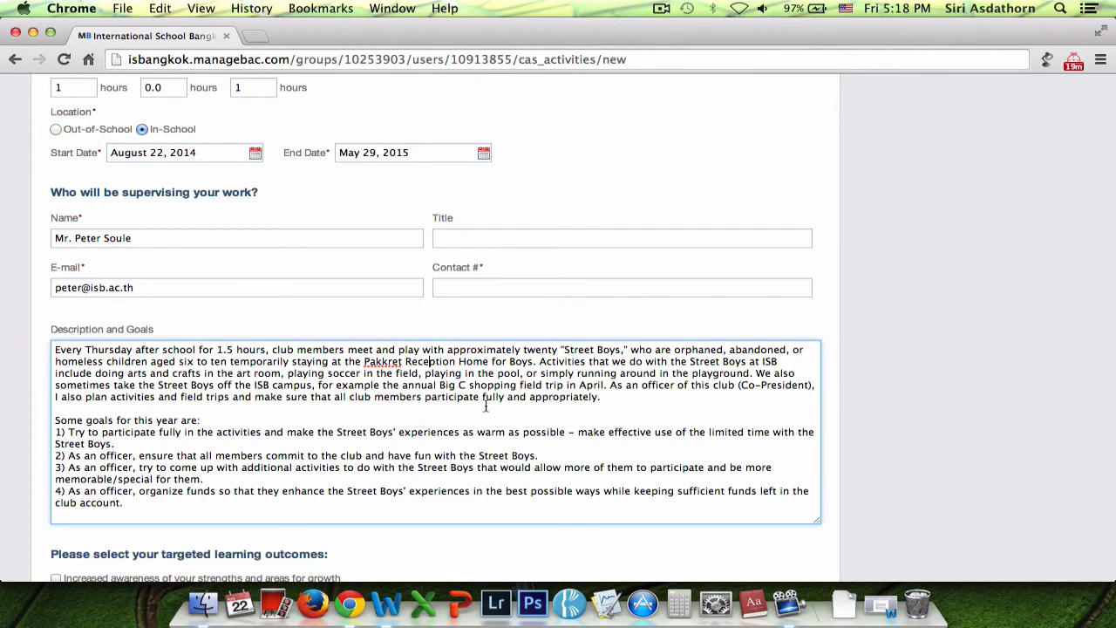
{"action": "scroll", "coordinate": [488, 406], "scroll_direction": "down", "scroll_amount": 1}
{"action": "scroll", "coordinate": [492, 406], "scroll_direction": "down", "scroll_amount": 4}
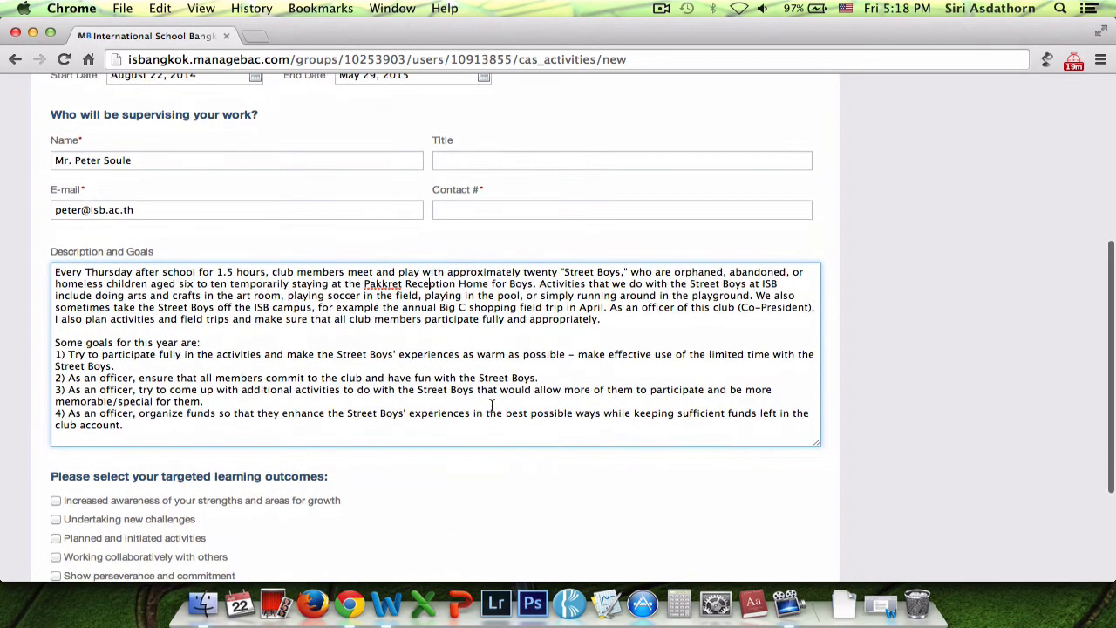
{"action": "scroll", "coordinate": [492, 409], "scroll_direction": "down", "scroll_amount": 1}
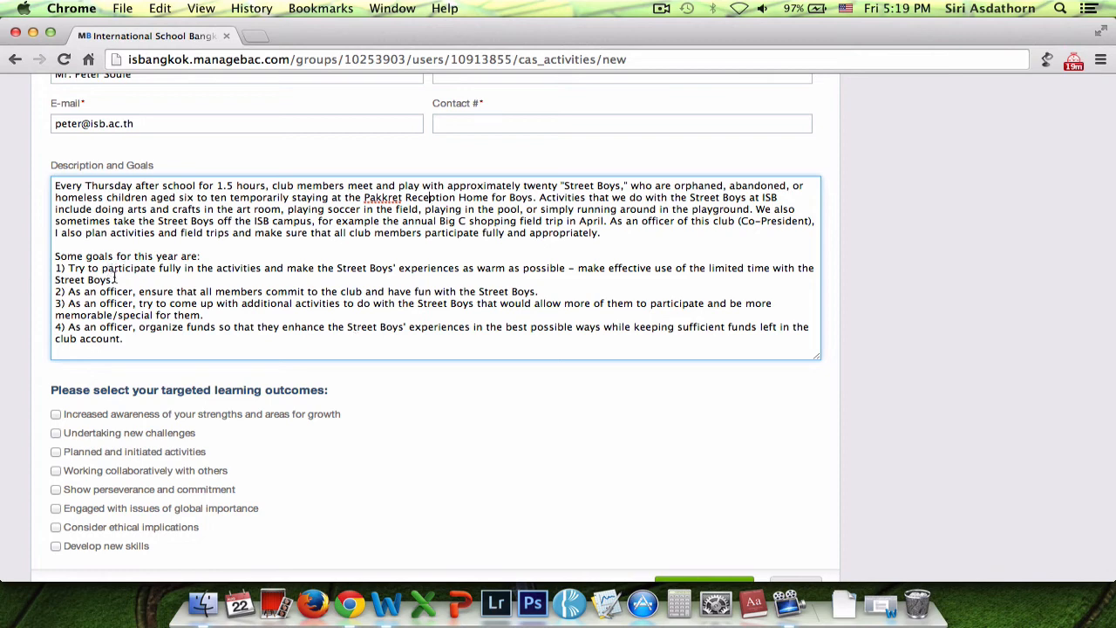
{"action": "left_click", "coordinate": [115, 276]}
{"action": "left_click_drag", "start_coordinate": [624, 235], "coordinate": [1, 152]}
{"action": "left_click_drag", "start_coordinate": [56, 253], "coordinate": [291, 341]}
{"action": "left_click", "coordinate": [291, 343]}
{"action": "scroll", "coordinate": [290, 343], "scroll_direction": "down", "scroll_amount": 2}
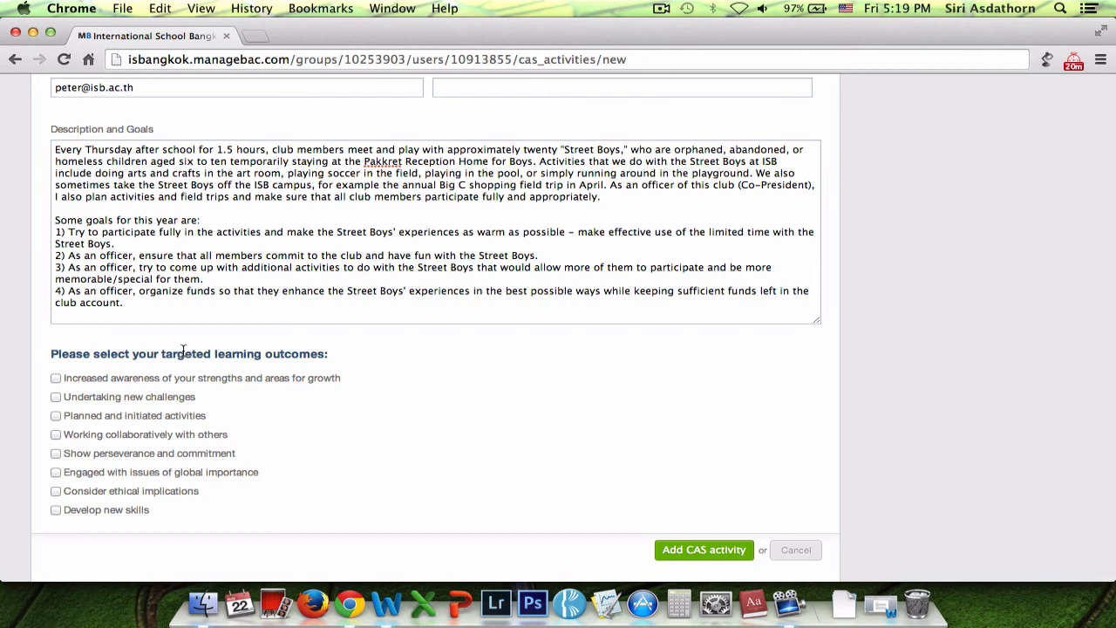
Step: Tick all eight outcomes, from strengths and growth through ethical implications to developing new skills
{"action": "scroll", "coordinate": [183, 351], "scroll_direction": "down", "scroll_amount": 1}
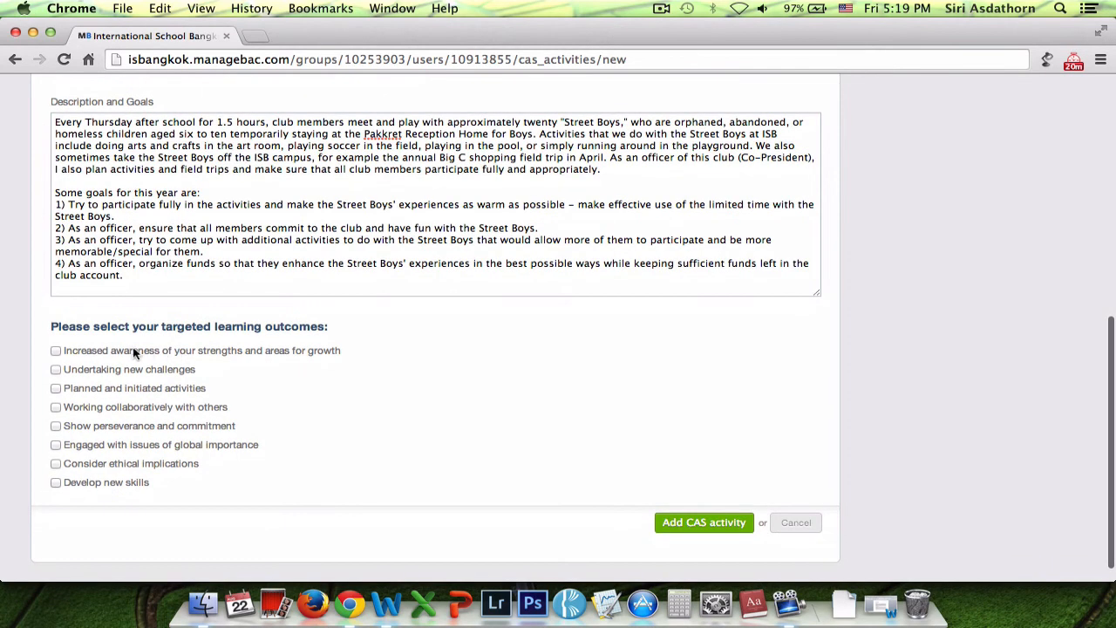
{"action": "left_click", "coordinate": [55, 350]}
{"action": "left_click", "coordinate": [56, 368]}
{"action": "left_click", "coordinate": [56, 388]}
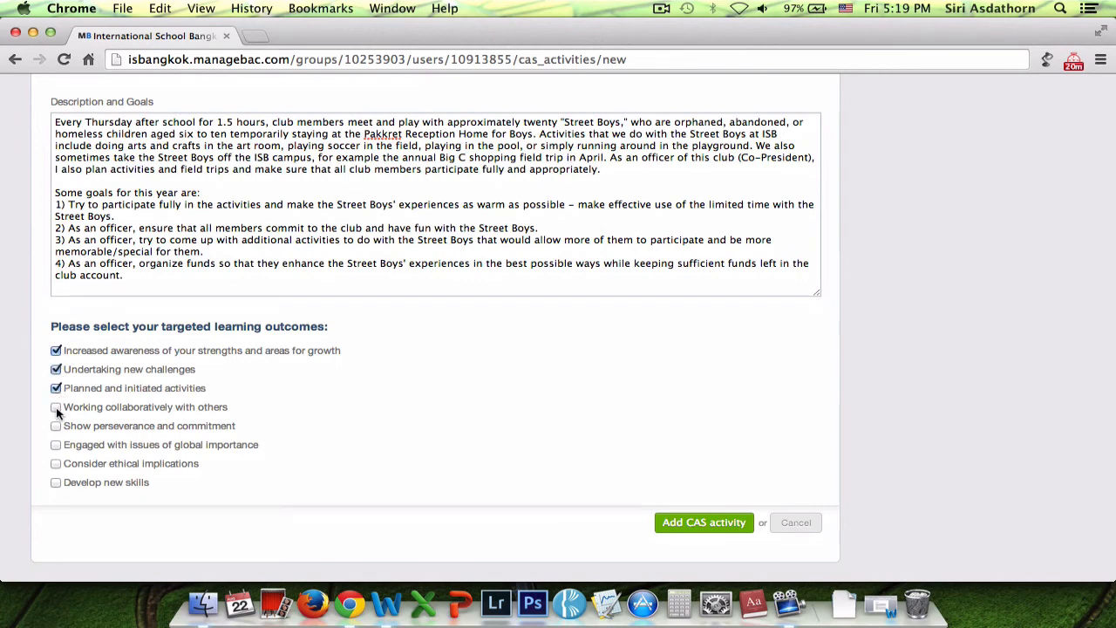
{"action": "left_click", "coordinate": [56, 407]}
{"action": "left_click", "coordinate": [55, 425]}
{"action": "left_click", "coordinate": [56, 445]}
{"action": "left_click", "coordinate": [56, 468]}
{"action": "left_click", "coordinate": [55, 483]}
{"action": "scroll", "coordinate": [386, 407], "scroll_direction": "down", "scroll_amount": 2}
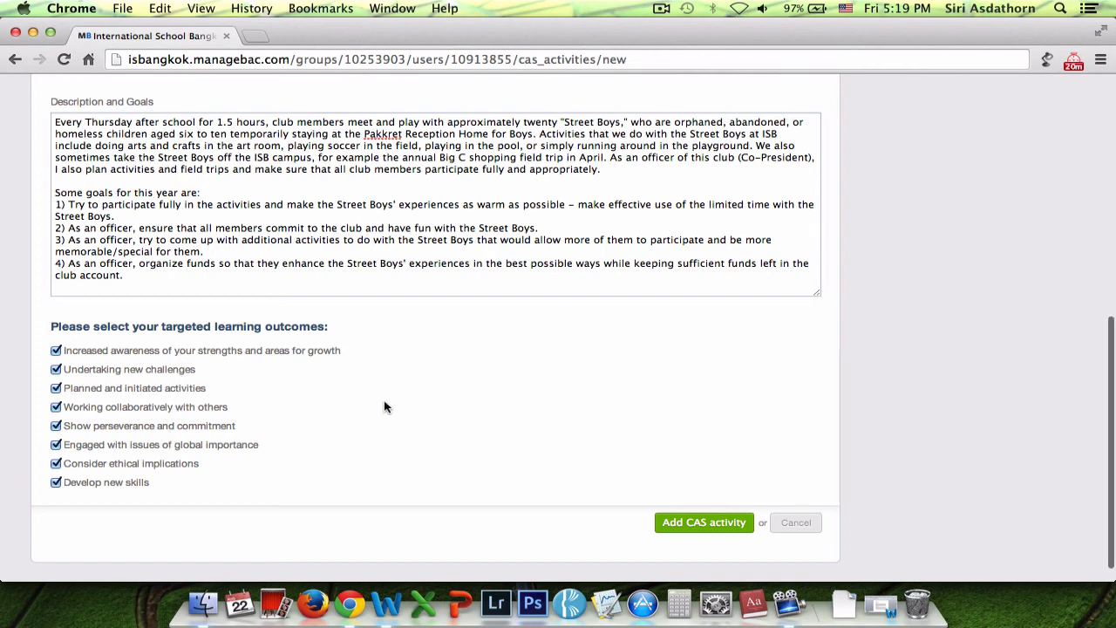
{"action": "scroll", "coordinate": [386, 407], "scroll_direction": "down", "scroll_amount": 1}
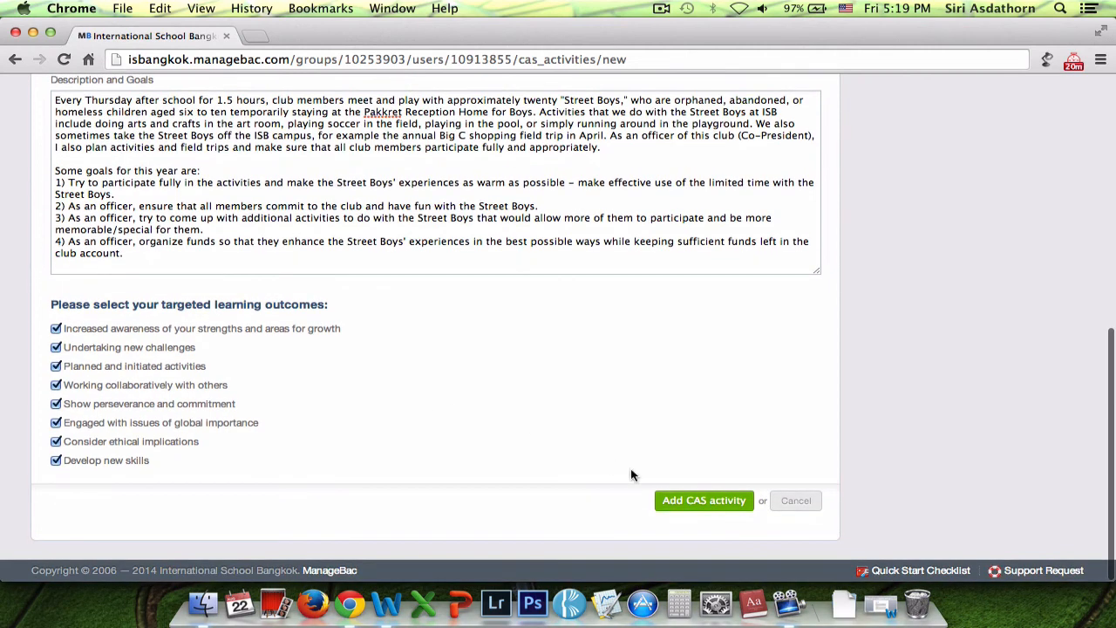
Step: Submit the completed Street Boys Club CAS activity with the green 'Add CAS activity' button
{"action": "left_click", "coordinate": [704, 502]}
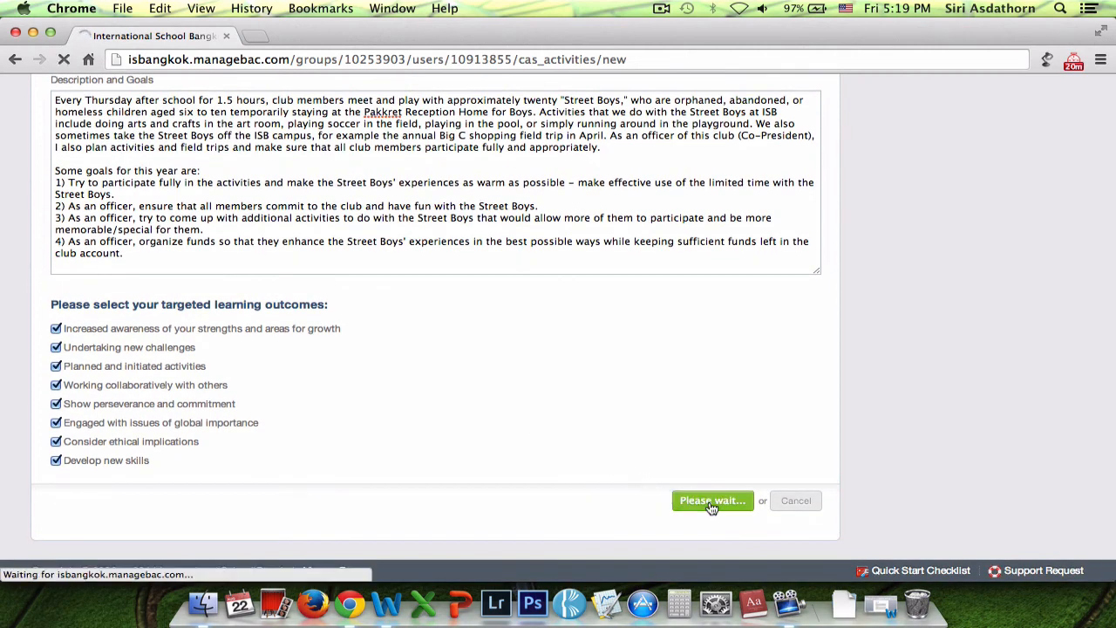